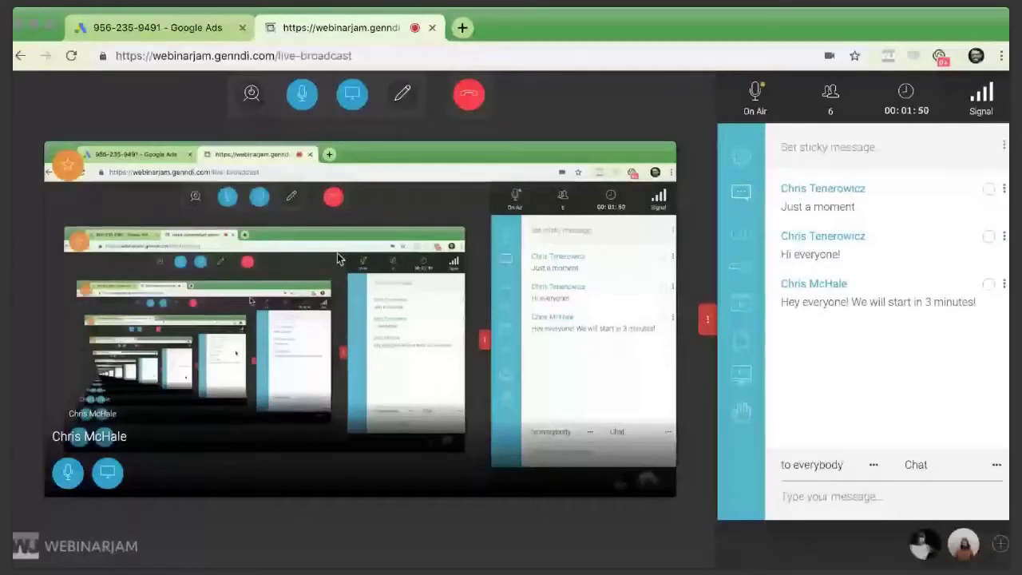
- Switch to the Google Ads campaign setup and add the city of Albuquerque, New Mexico, to the ad locations
click(164, 29)
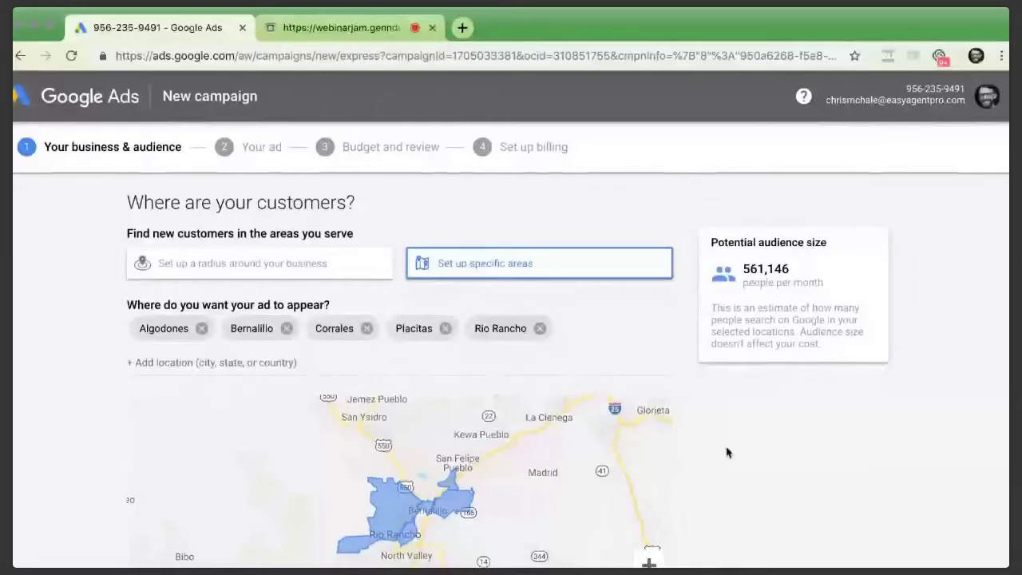
scroll(813, 520, down, 2)
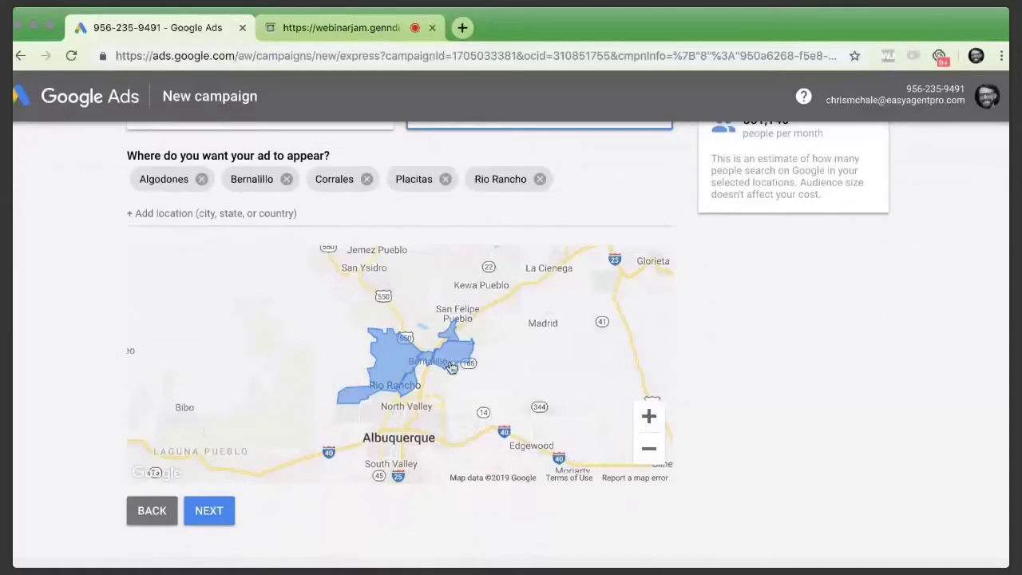
scroll(451, 366, down, 2)
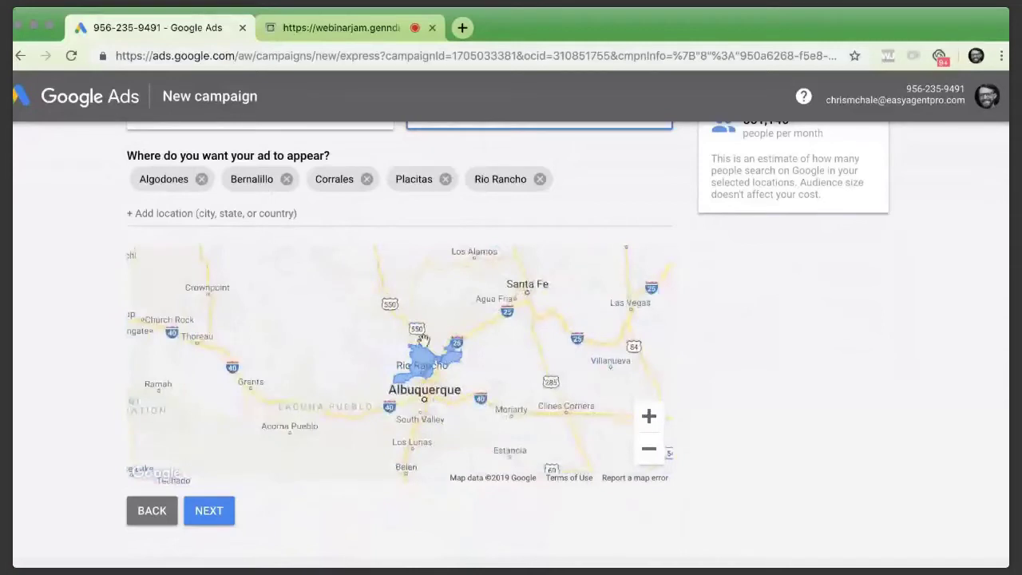
scroll(423, 339, up, 1)
scroll(423, 339, up, 3)
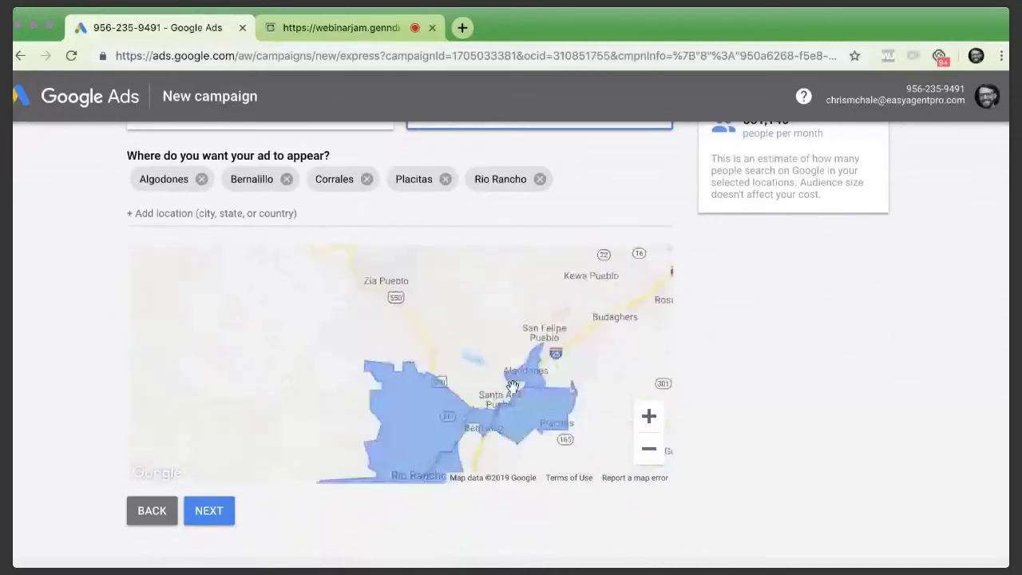
drag(512, 386, 473, 308)
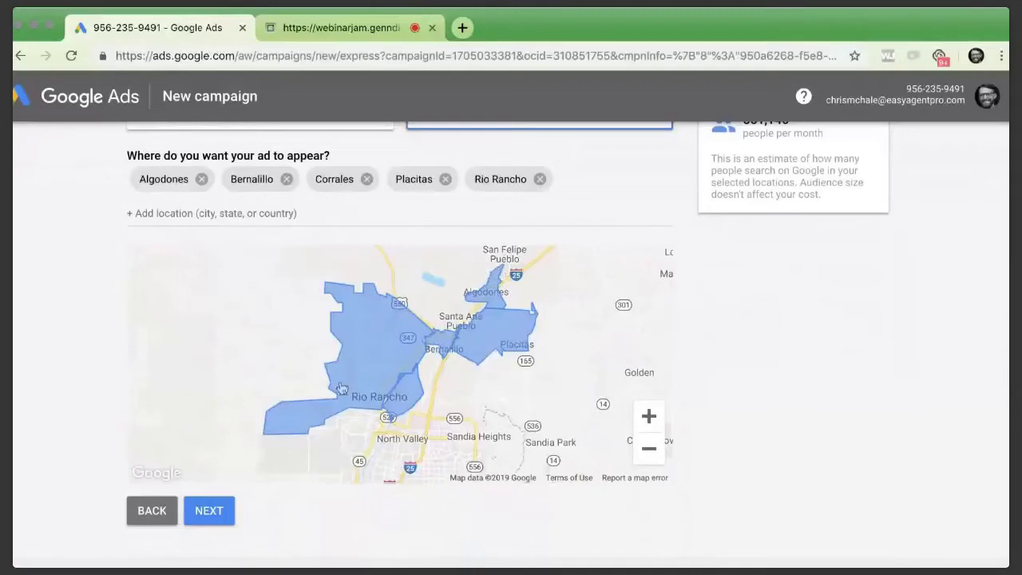
click(239, 213)
text(alb)
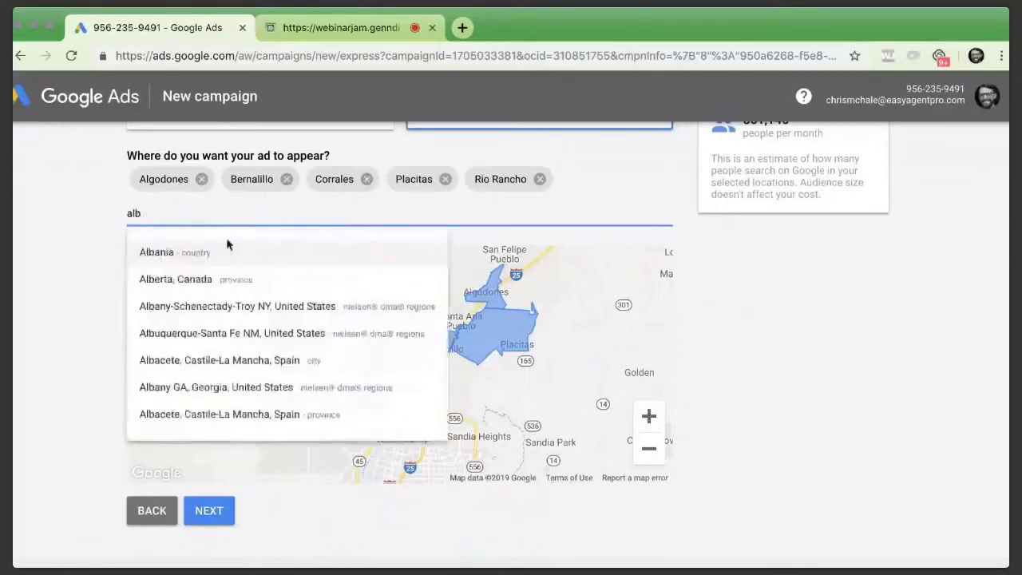
text(u)
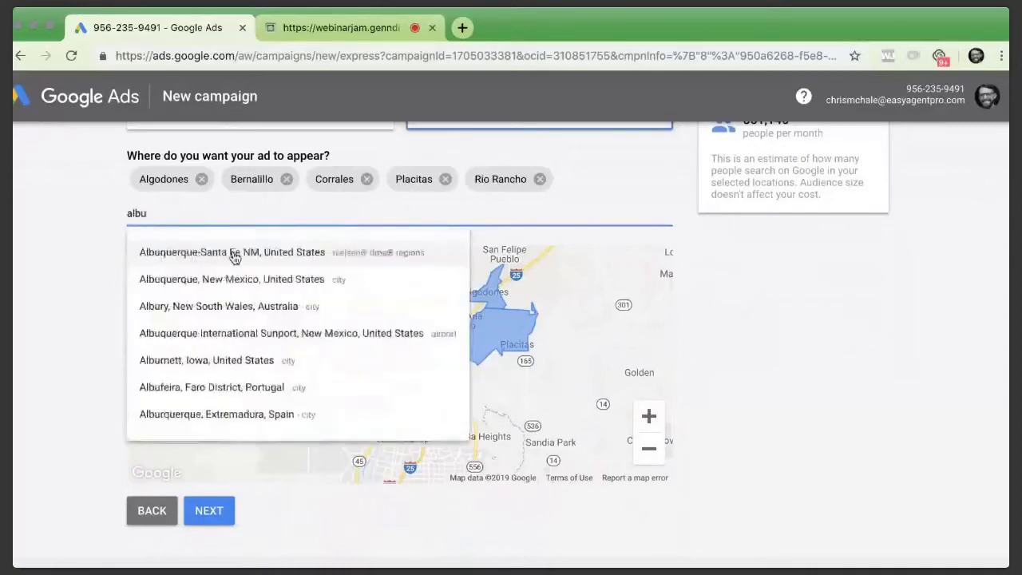
click(227, 278)
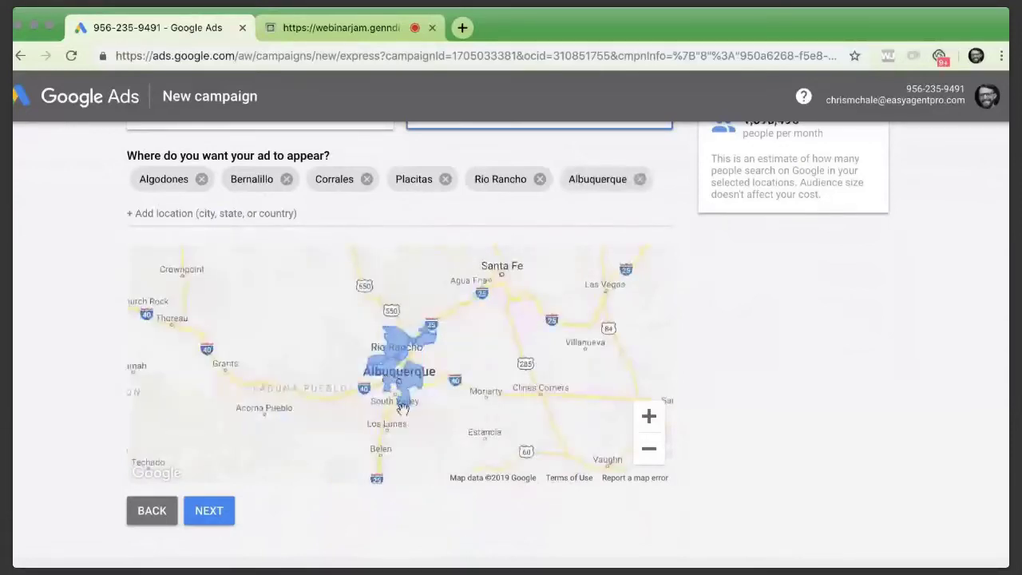
- Add the city of Santa Fe, New Mexico, to the locations where the ad appears
click(244, 212)
text(san)
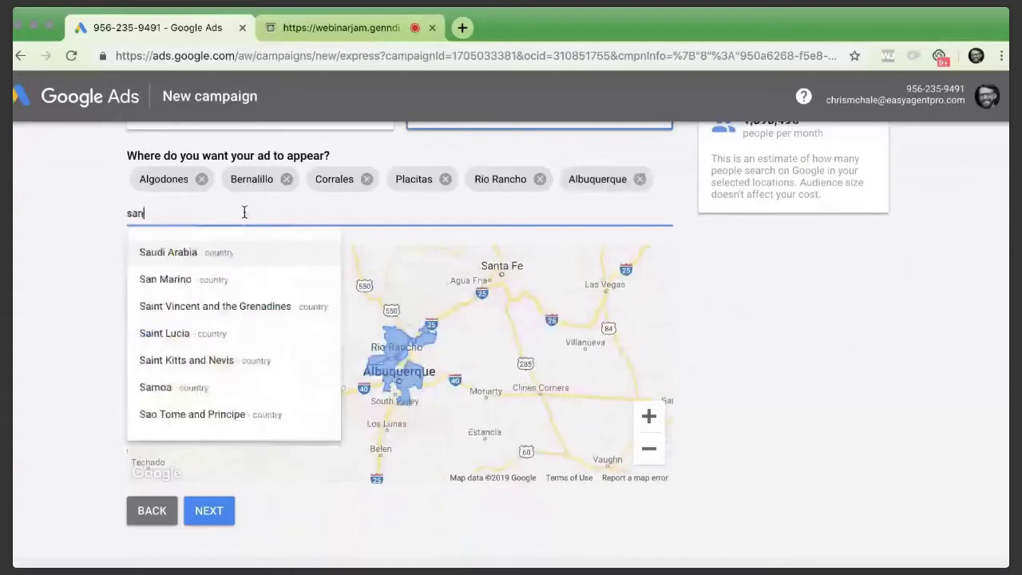
text(ta f)
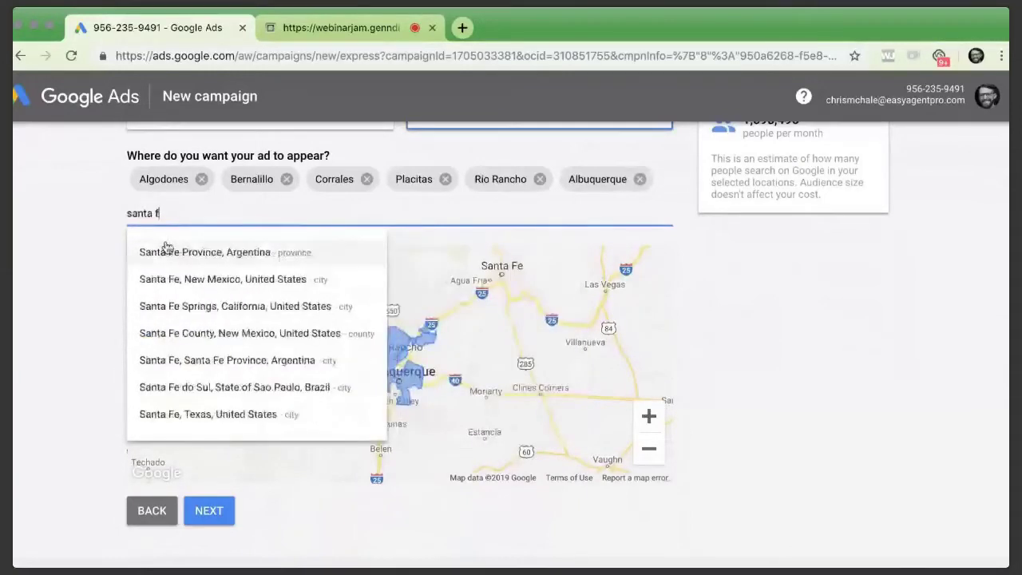
click(176, 279)
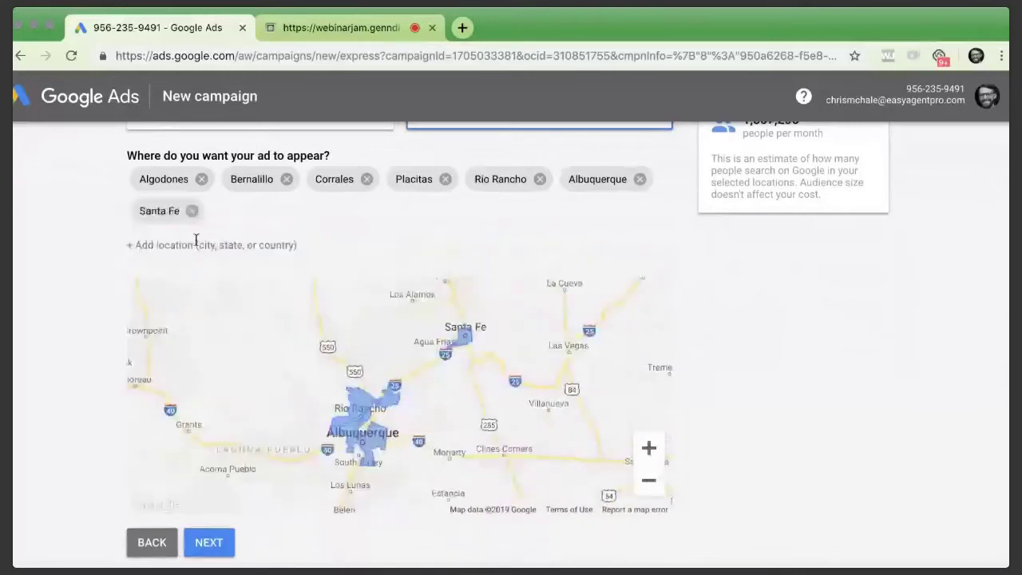
- Add the state of Colorado, United States, to the locations where the ad appears
click(196, 243)
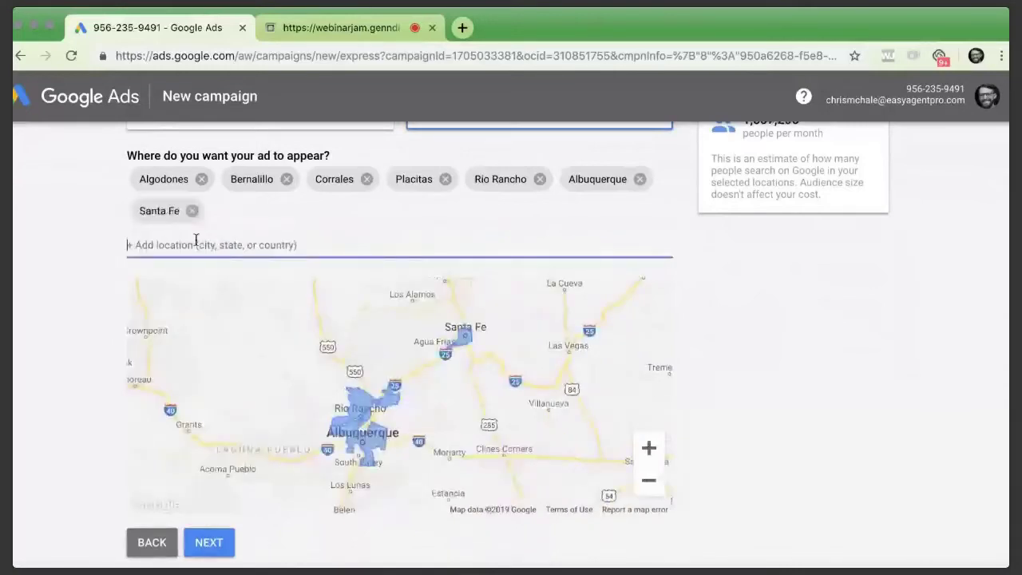
text(p)
key(BackSpace)
text(co)
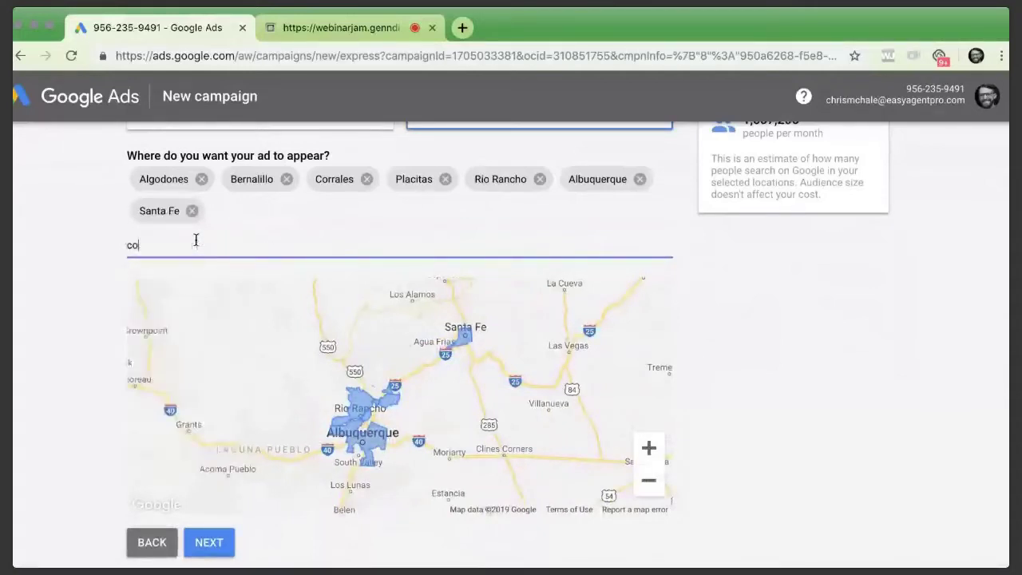
text(lor)
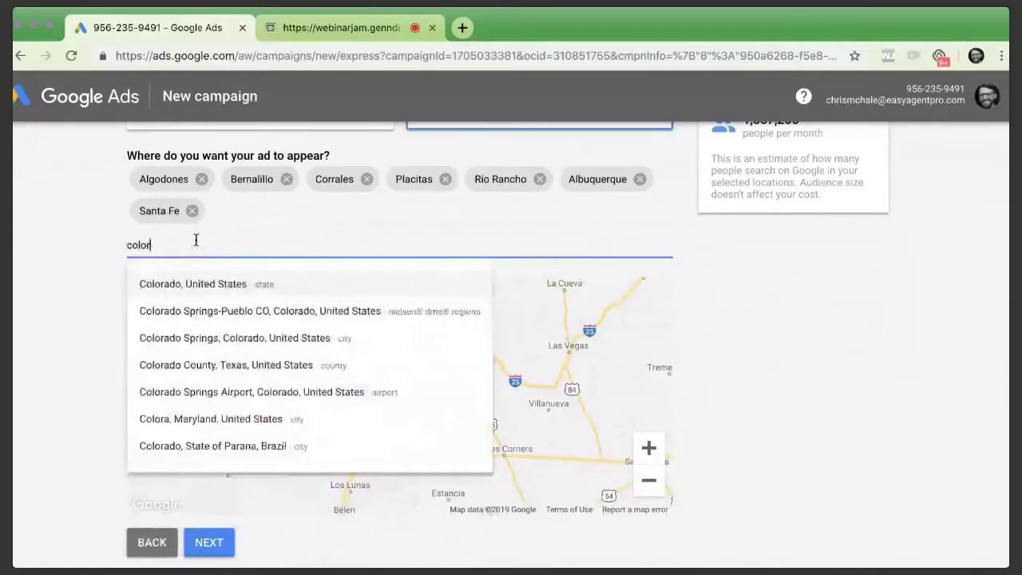
click(210, 284)
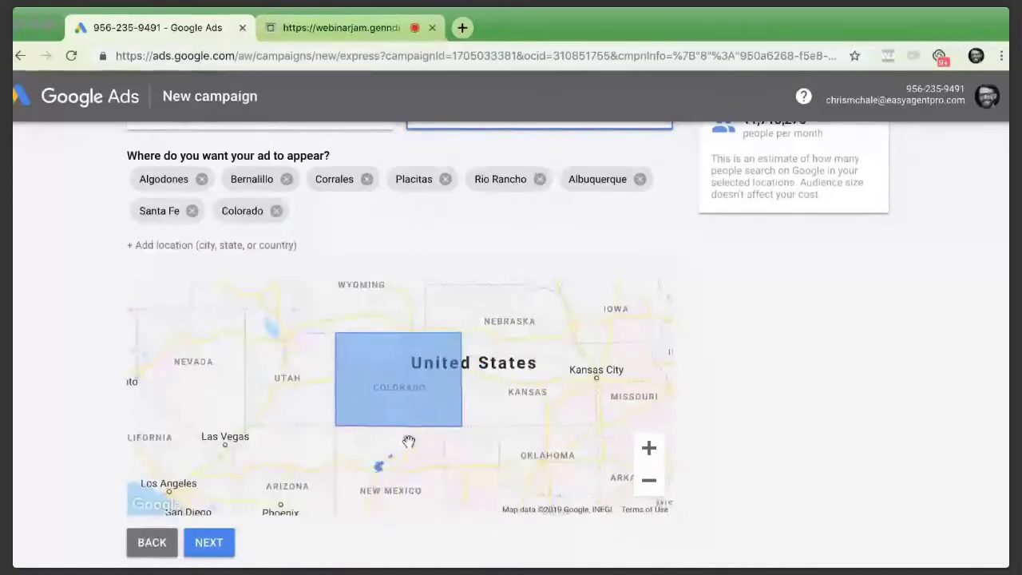
- Review the potential audience size for the chosen locations and continue to the product or service definition
scroll(866, 359, up, 1)
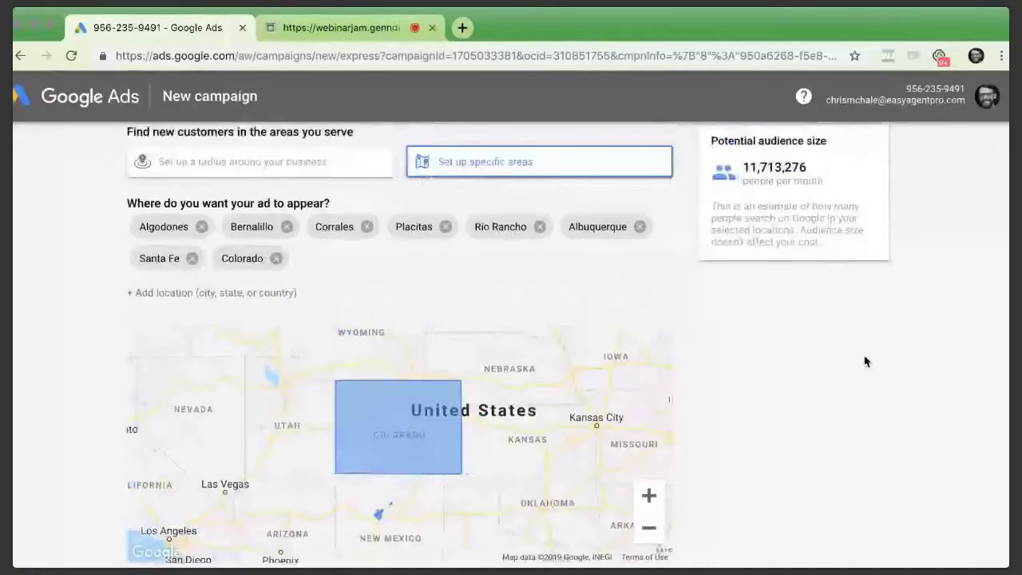
scroll(865, 362, down, 2)
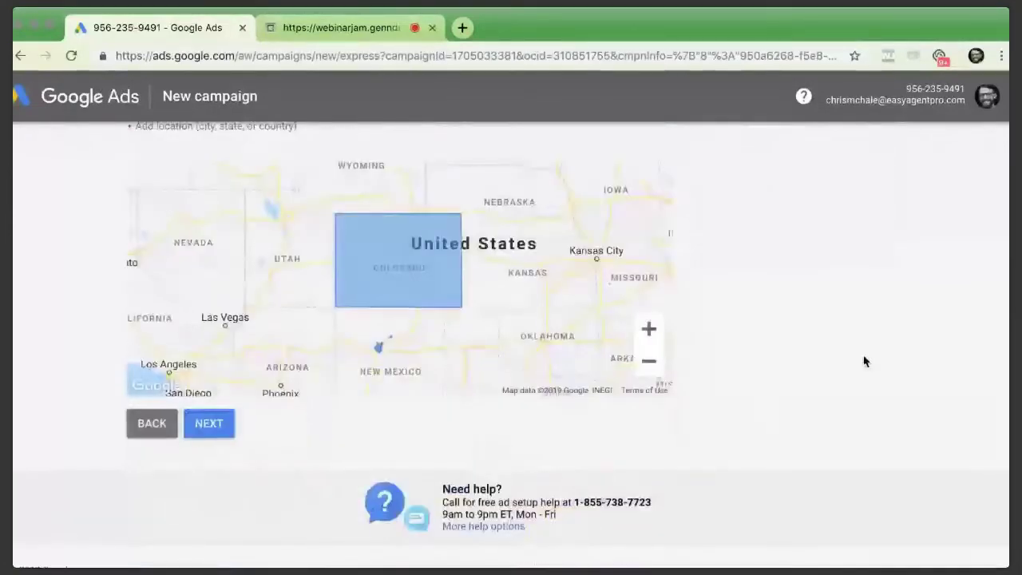
scroll(864, 361, up, 2)
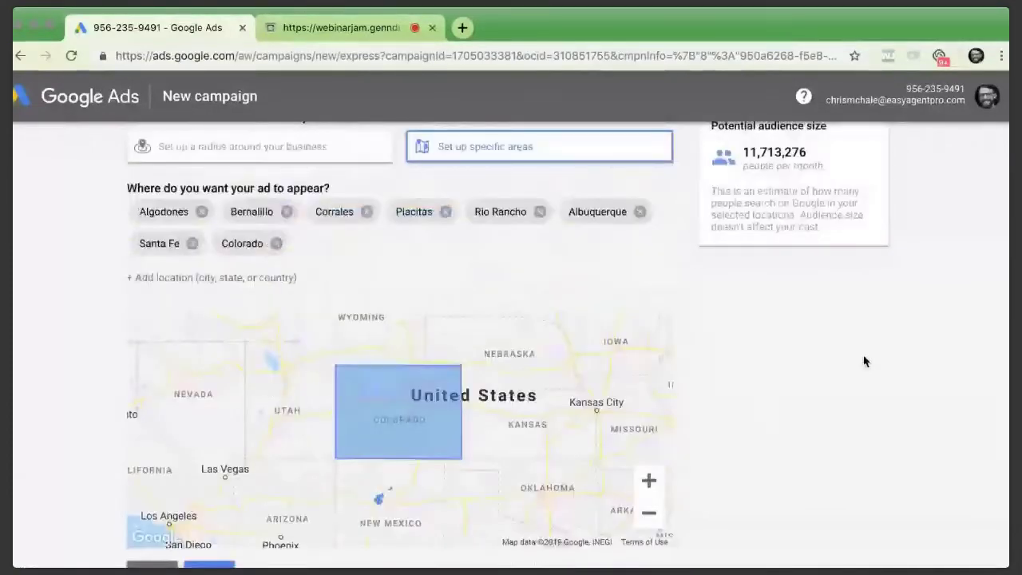
scroll(865, 362, up, 2)
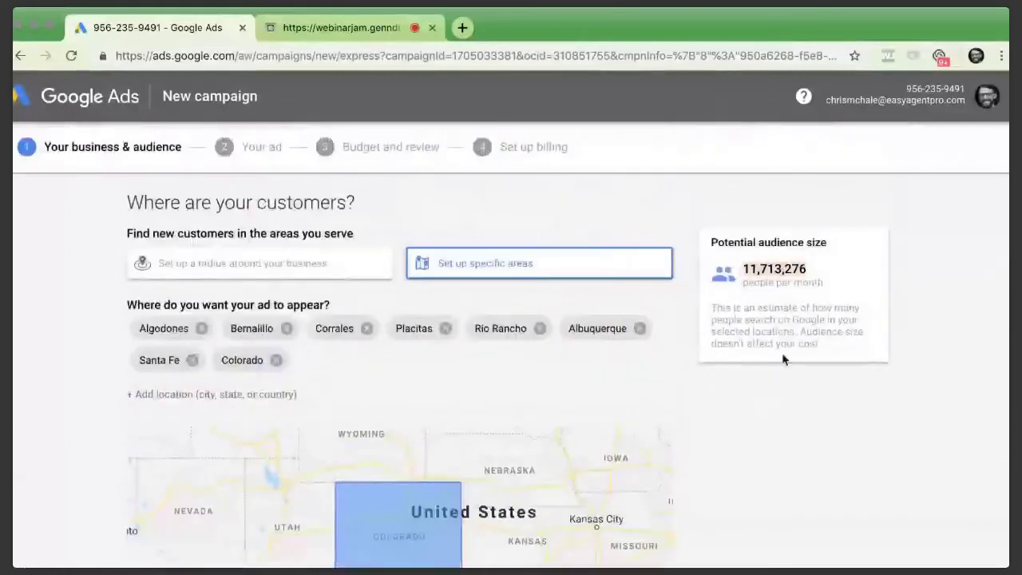
scroll(782, 360, down, 2)
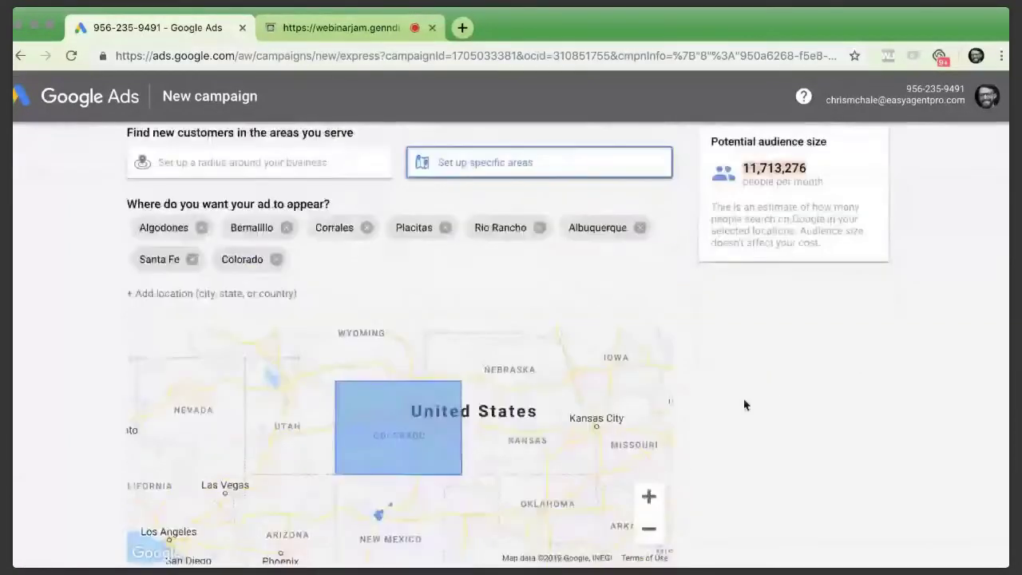
scroll(744, 405, down, 3)
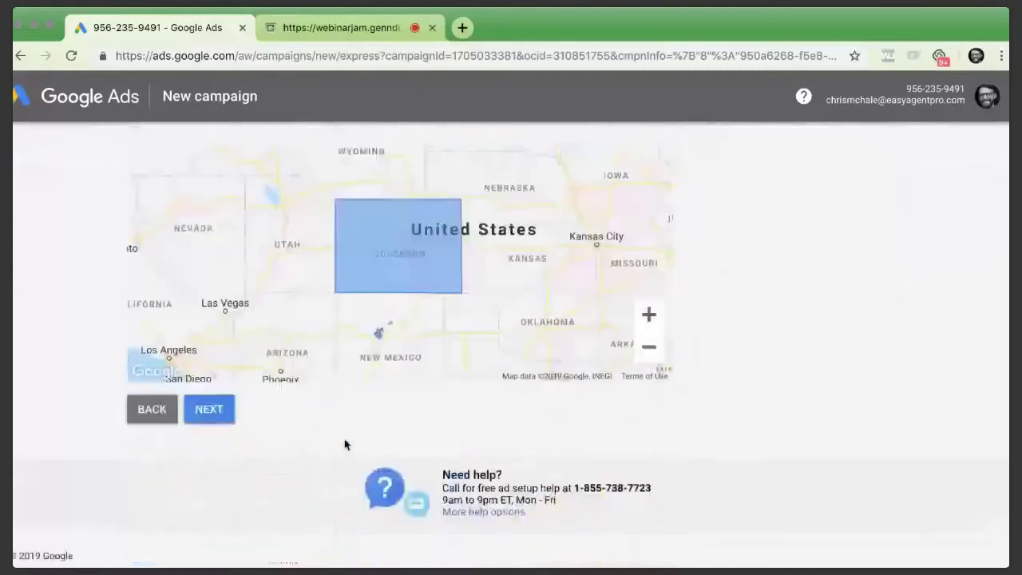
click(209, 409)
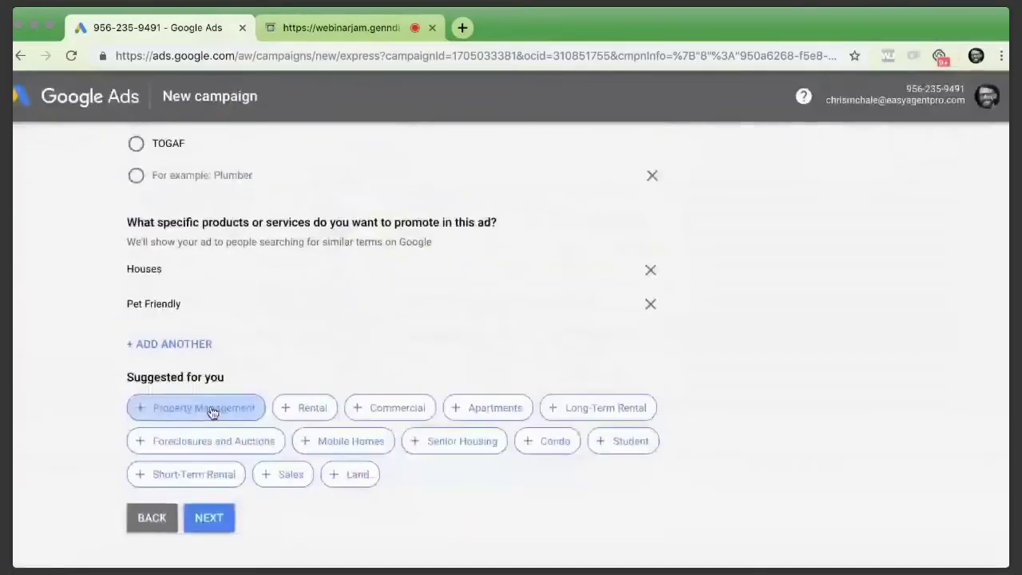
- Try Enterprise as the business category and switch back to Real Estate Agents
scroll(212, 411, up, 3)
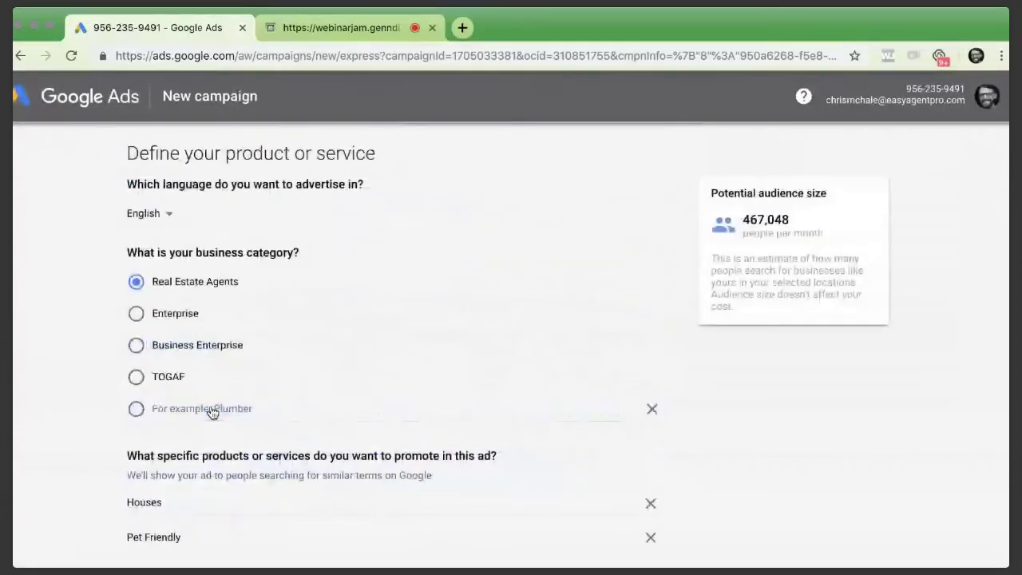
scroll(212, 411, up, 1)
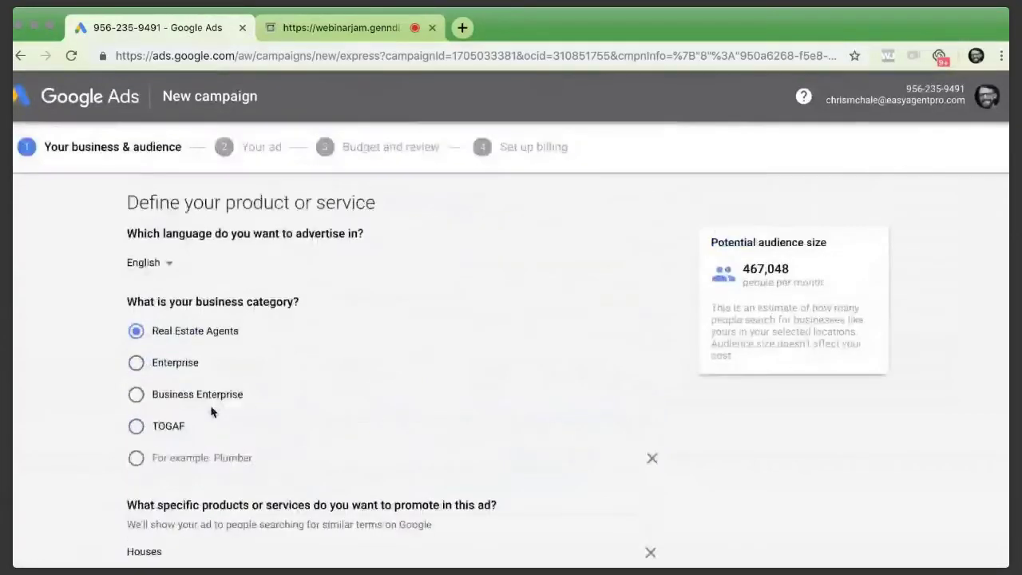
click(163, 270)
click(162, 271)
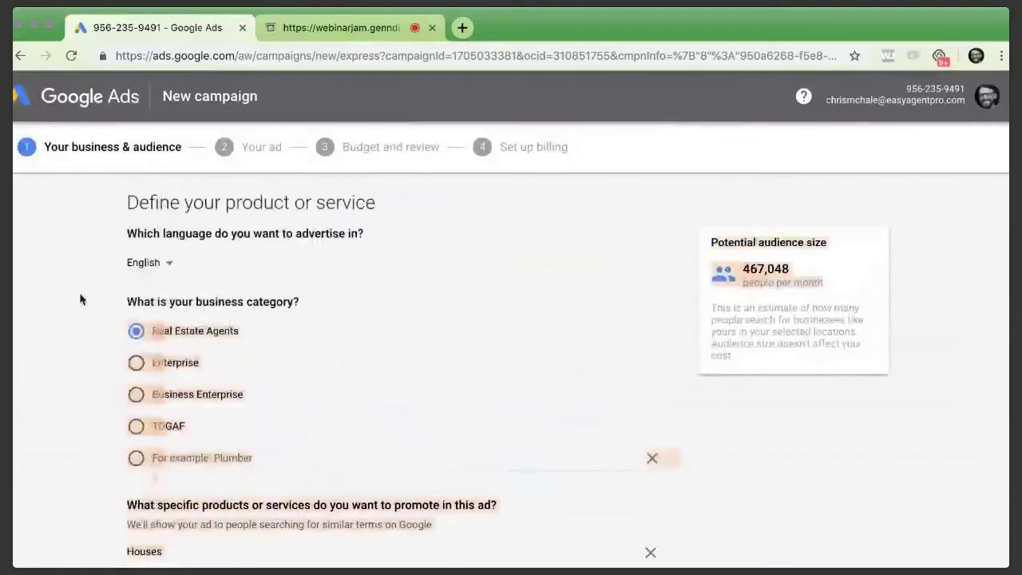
click(137, 362)
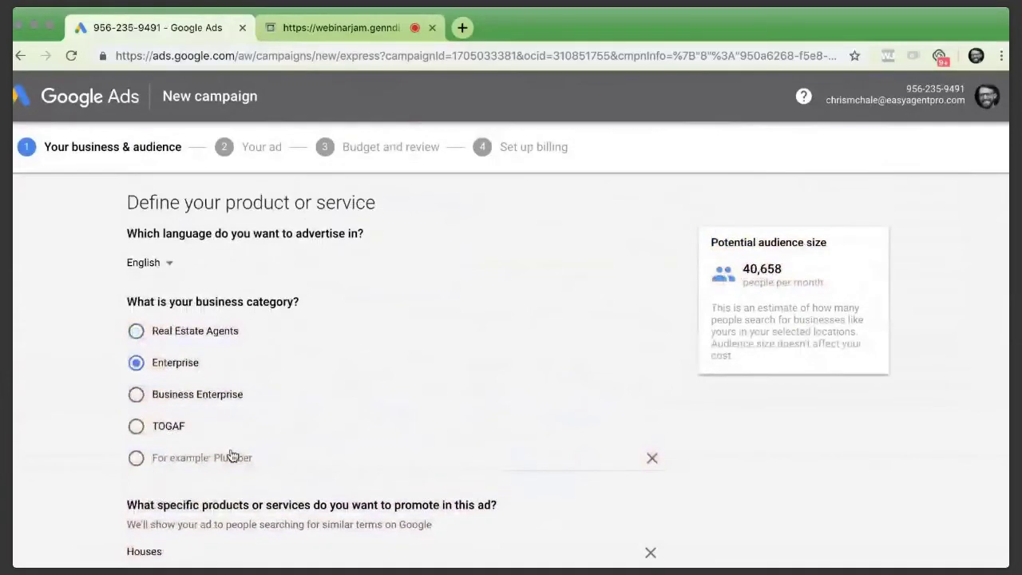
click(137, 332)
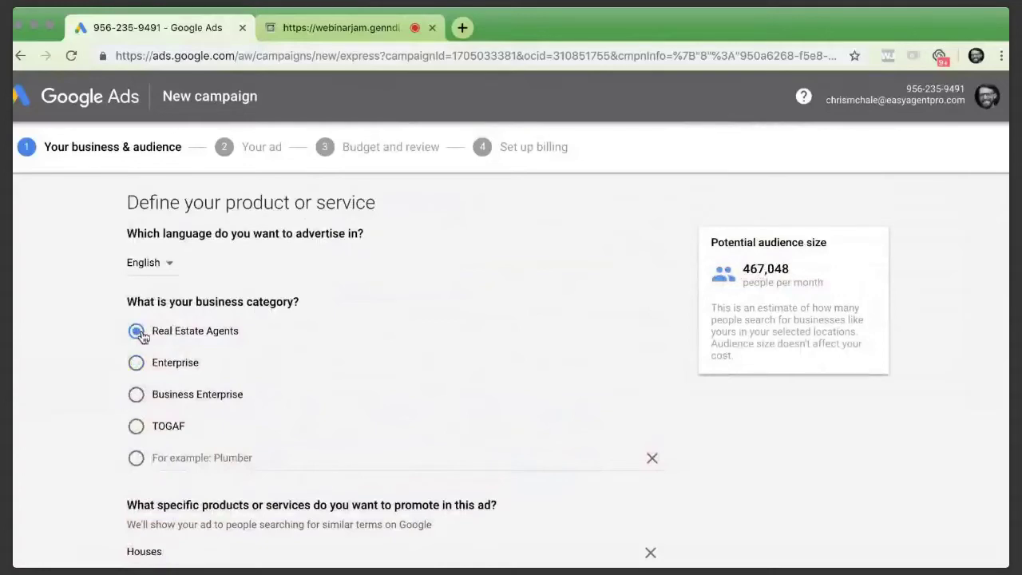
- Add "real estate" and "Senior Housing" to the products or services promoted in the ad
scroll(140, 337, down, 3)
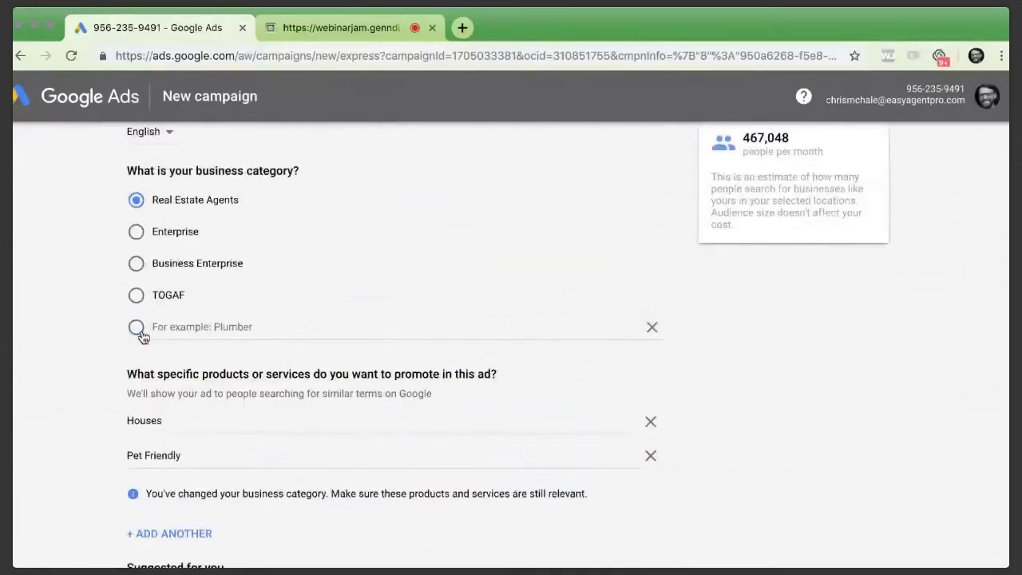
scroll(341, 337, down, 1)
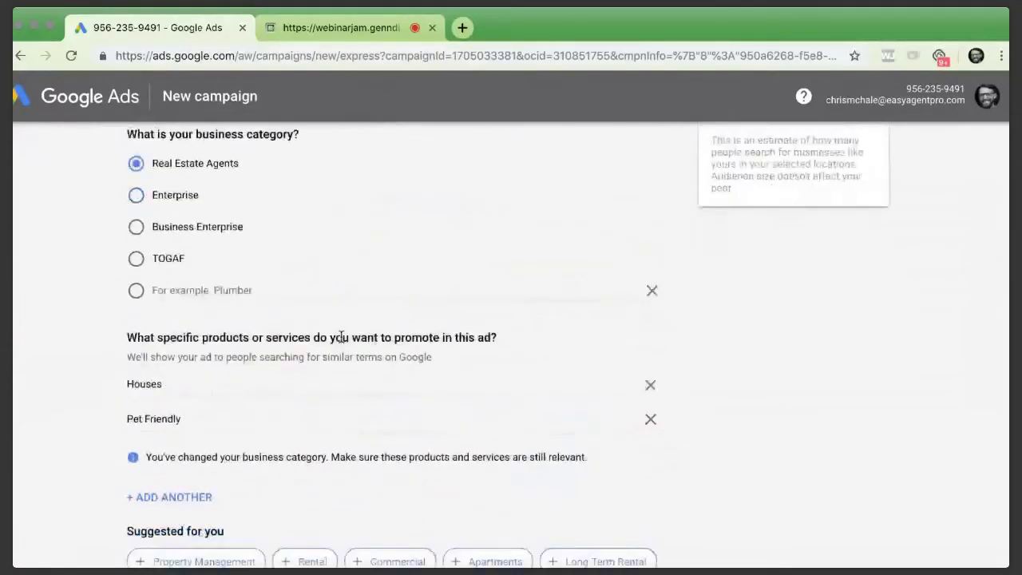
scroll(244, 347, down, 2)
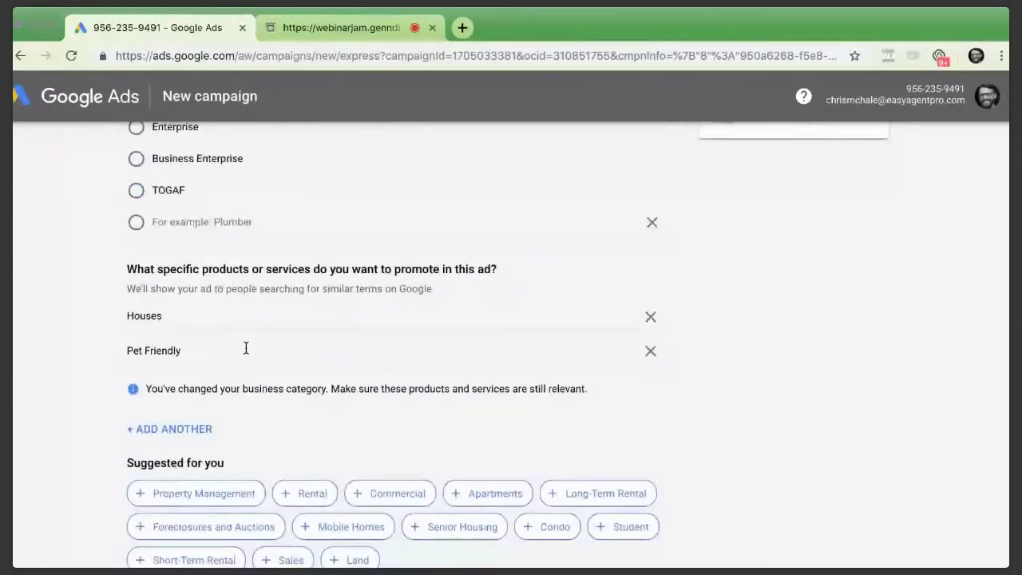
click(150, 429)
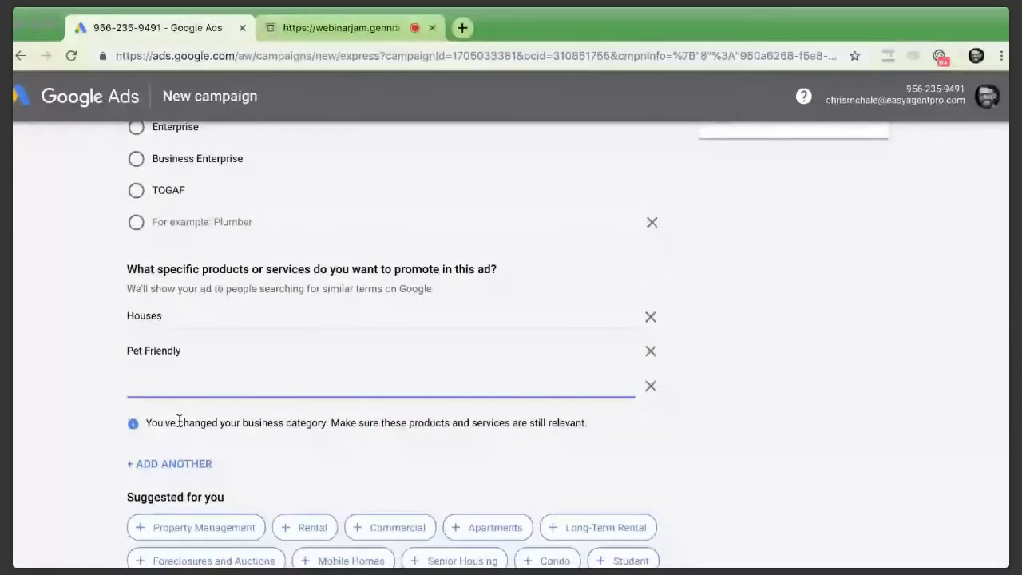
text(real estate)
key(Return)
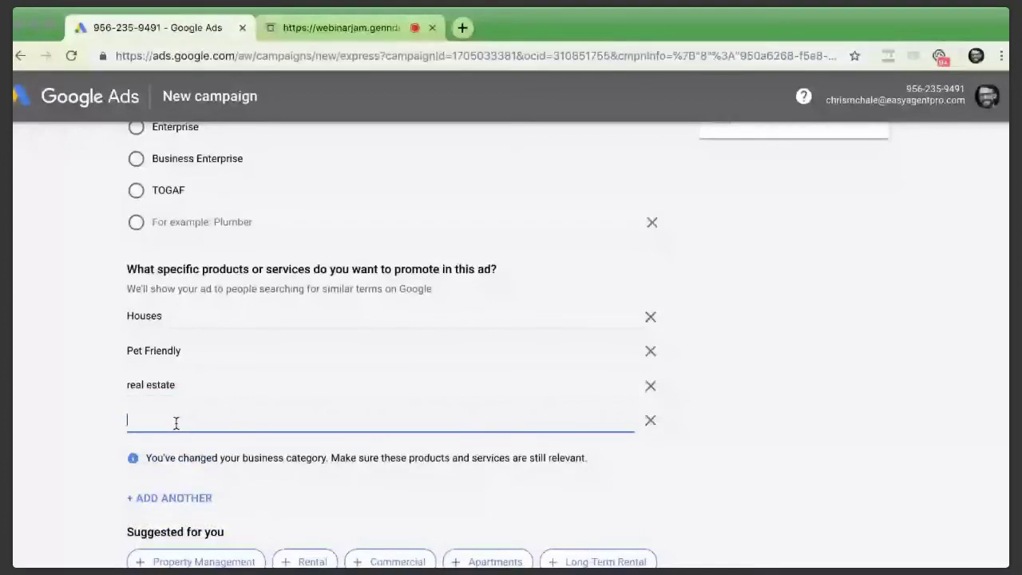
text(Senior Housing)
- Add the suggested services Commercial, Property Management and Condo to the promoted products or services
scroll(473, 437, down, 2)
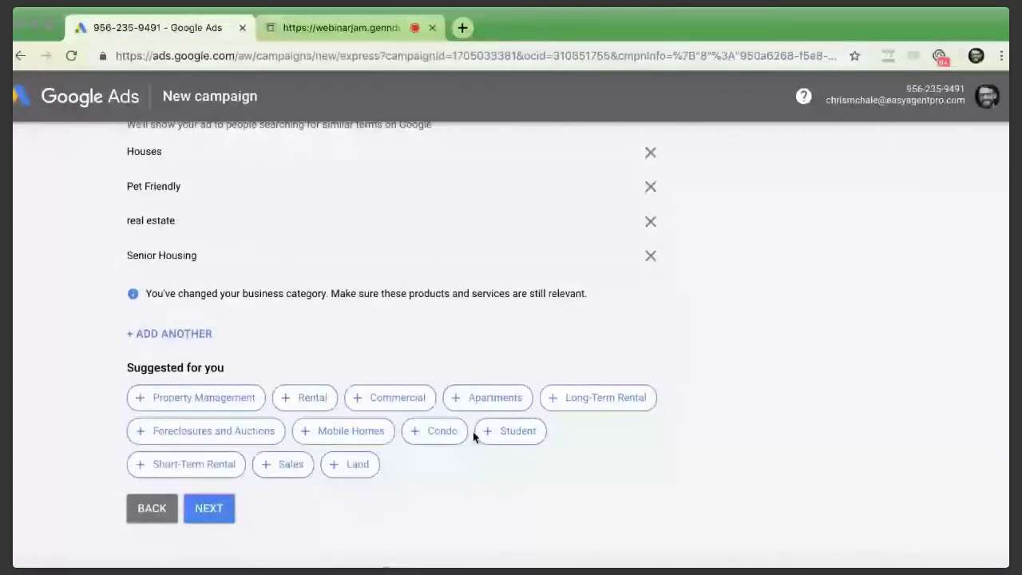
click(397, 396)
click(202, 432)
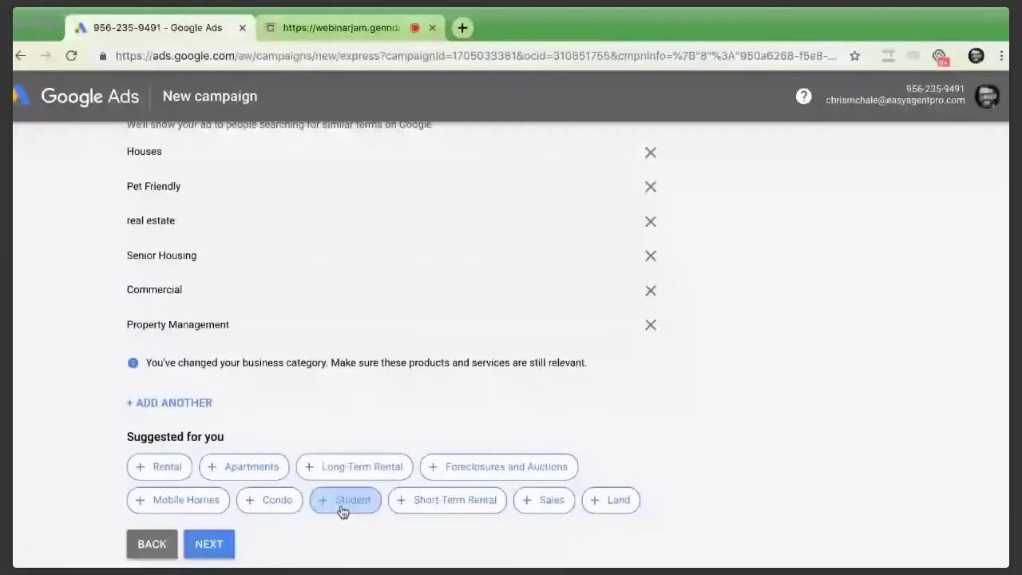
click(272, 499)
scroll(280, 293, up, 2)
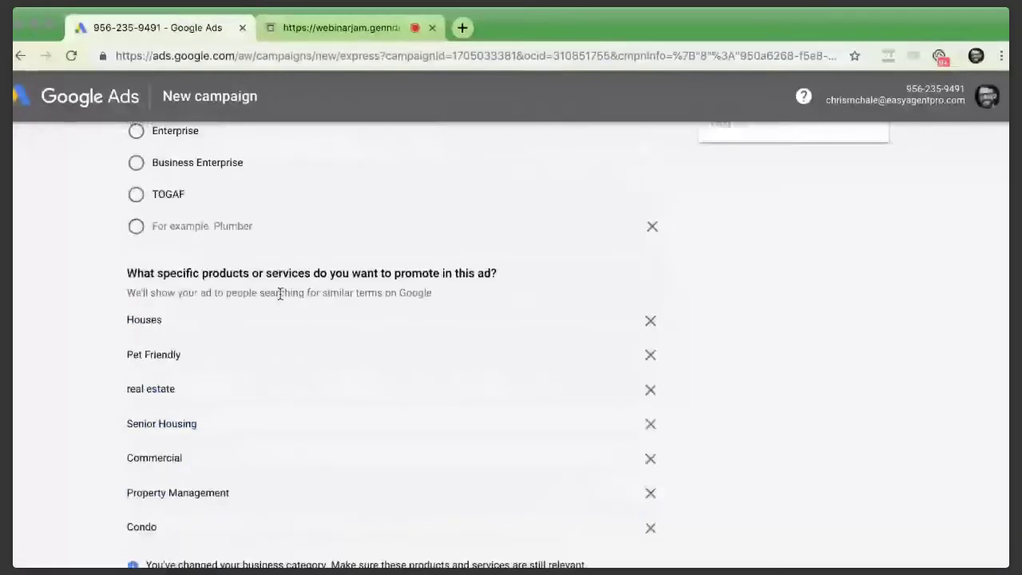
- Review the promoted products or services and the potential audience size, and continue to writing the ad
scroll(156, 392, down, 2)
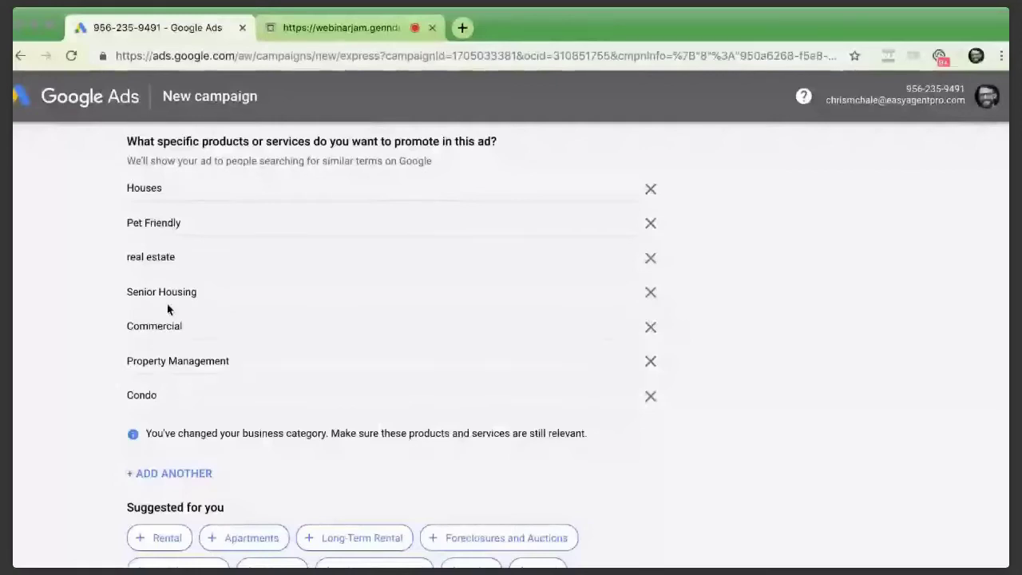
scroll(168, 307, down, 2)
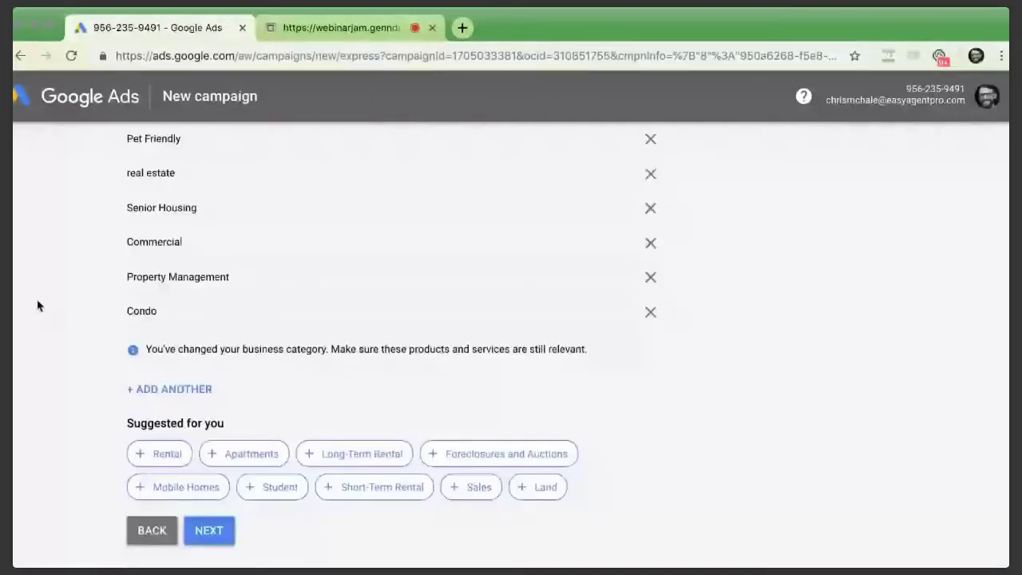
scroll(266, 314, down, 2)
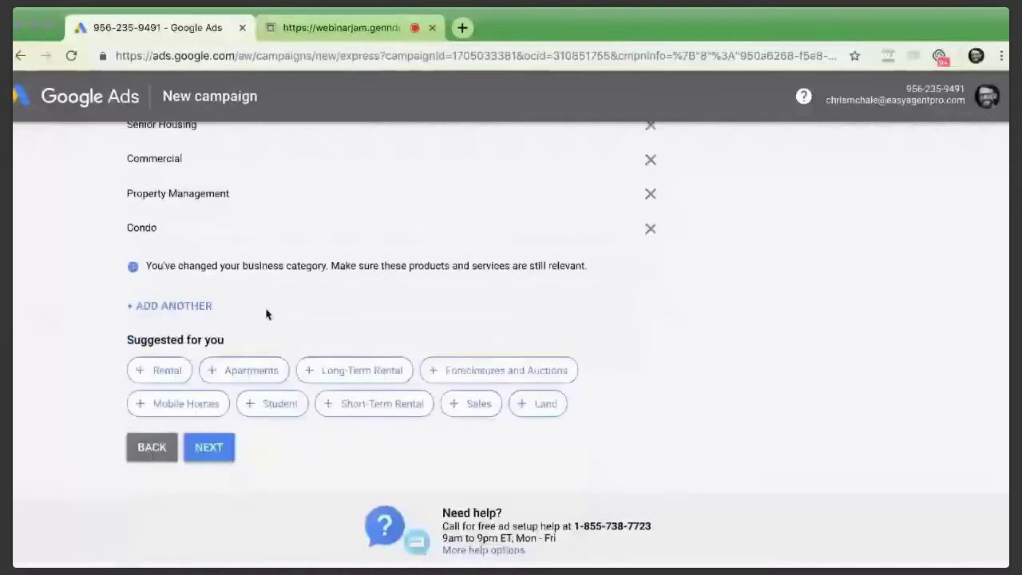
scroll(267, 313, up, 10)
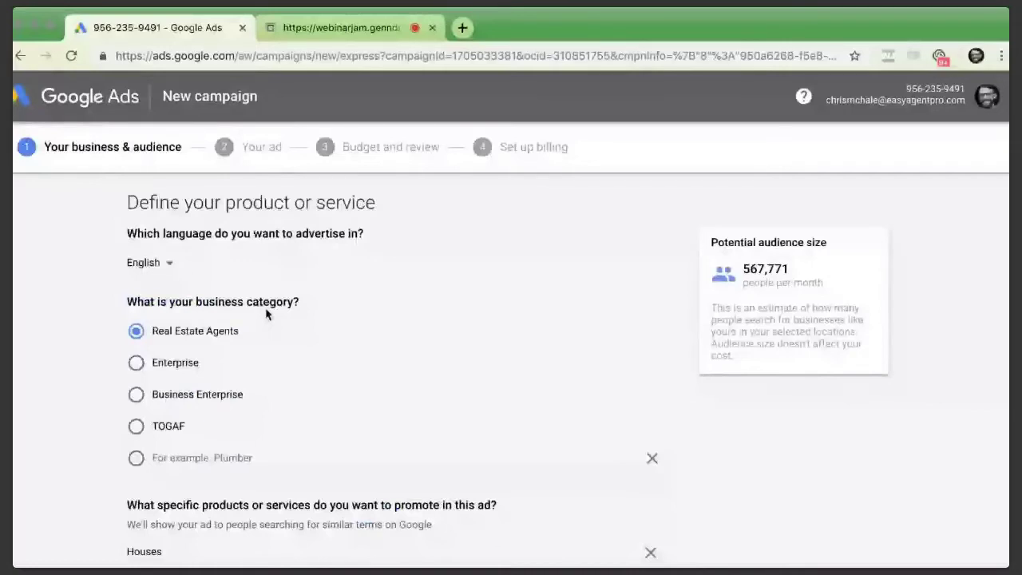
scroll(267, 314, down, 2)
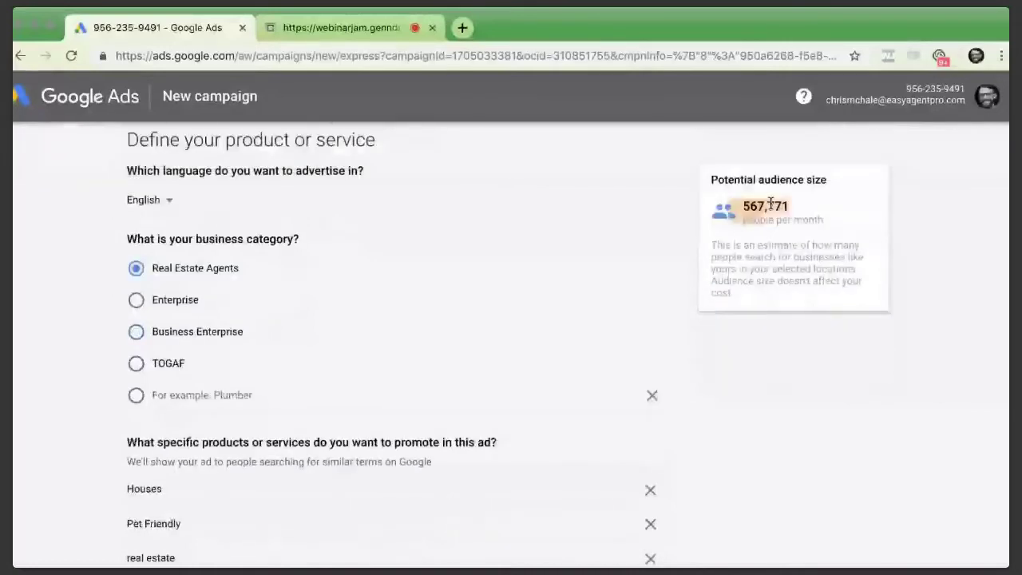
scroll(263, 461, down, 4)
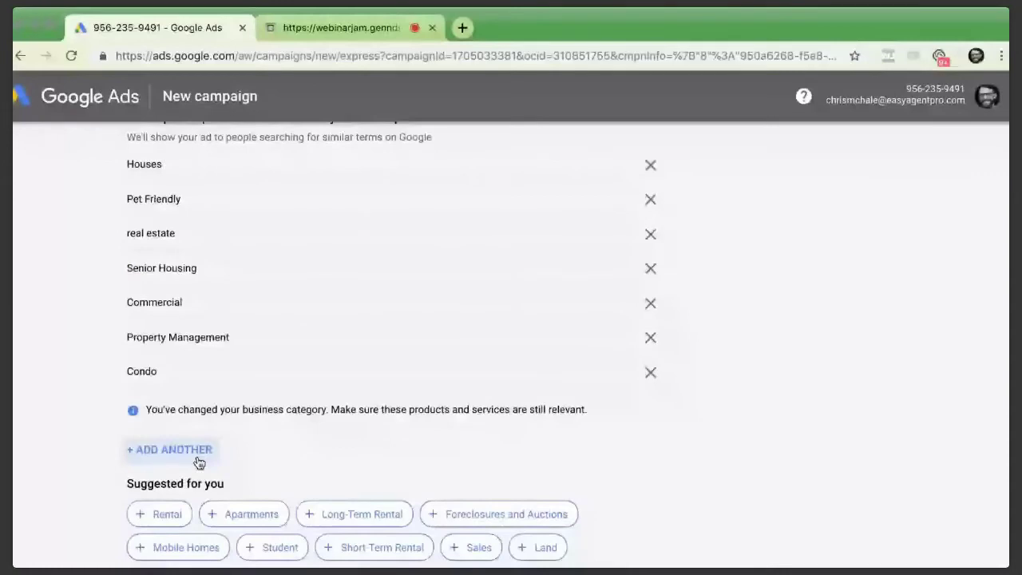
scroll(146, 496, up, 1)
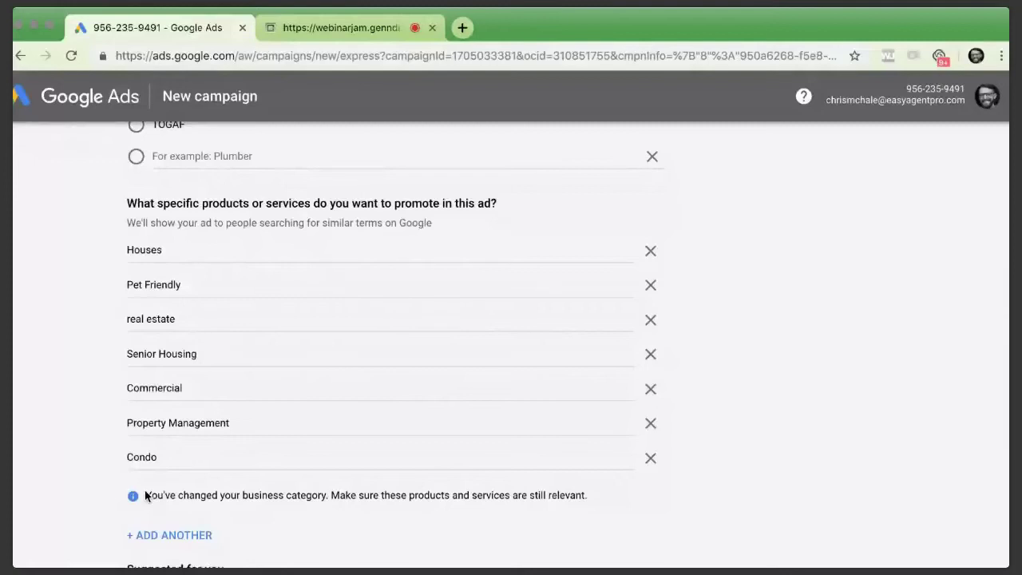
scroll(146, 496, down, 2)
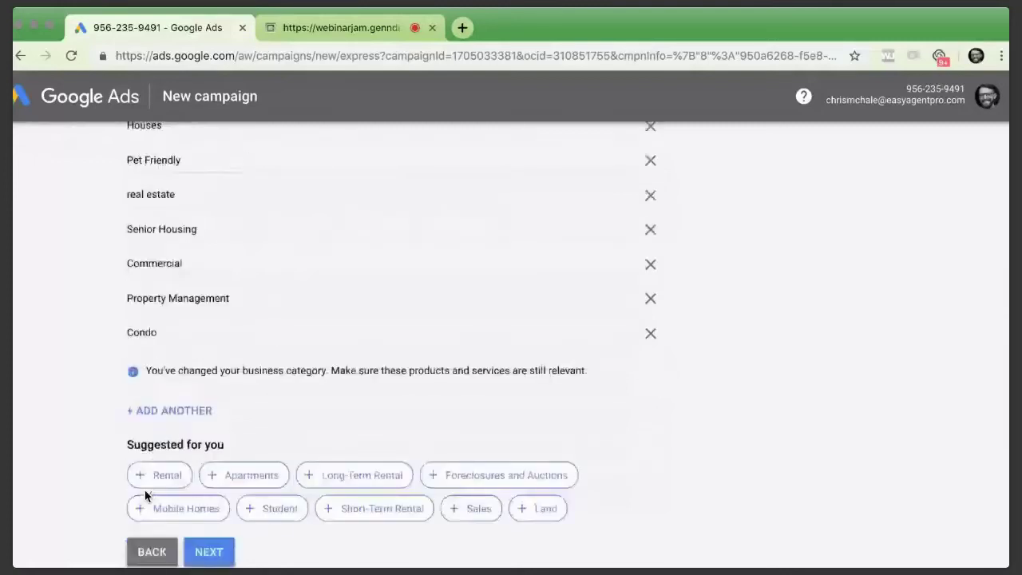
scroll(146, 496, down, 1)
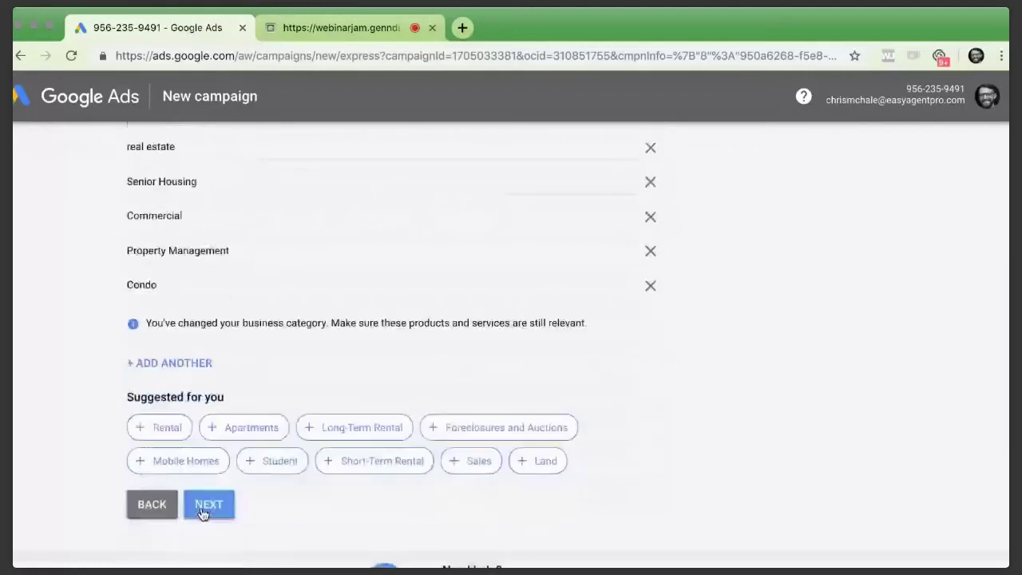
click(206, 505)
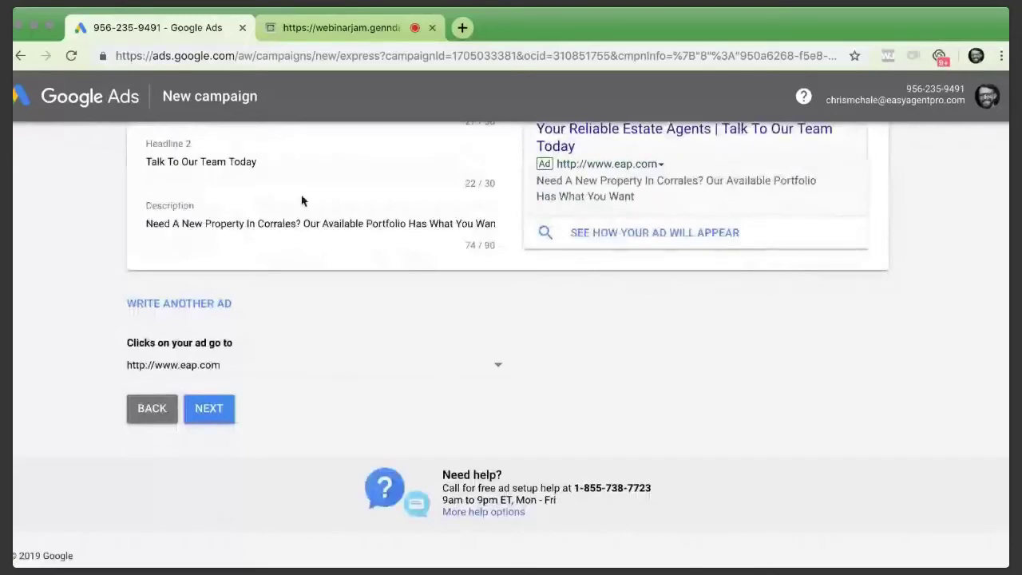
- Expand the tips and sample ads and read the advice on unique products or services and calls to action
scroll(303, 200, up, 4)
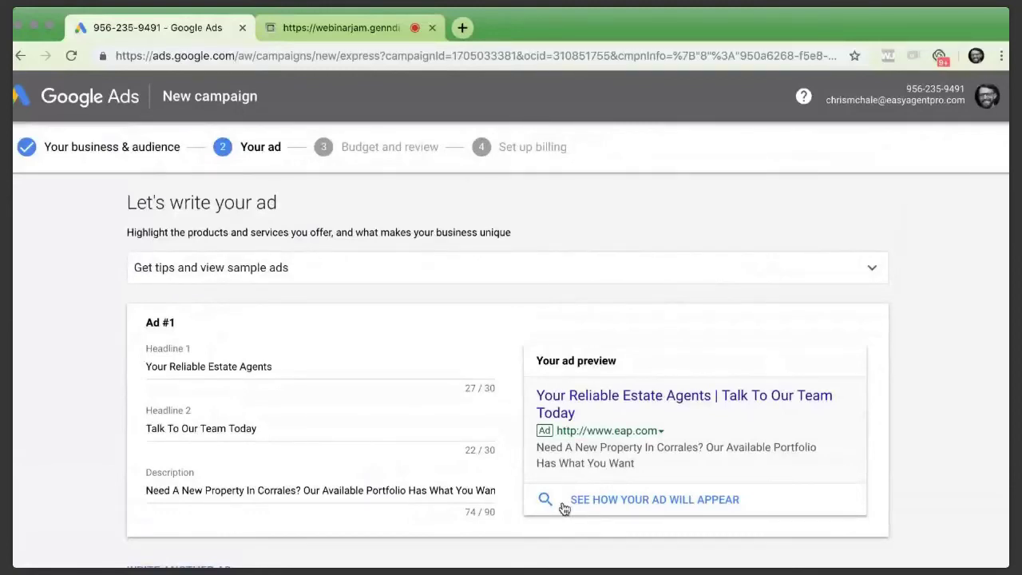
click(869, 269)
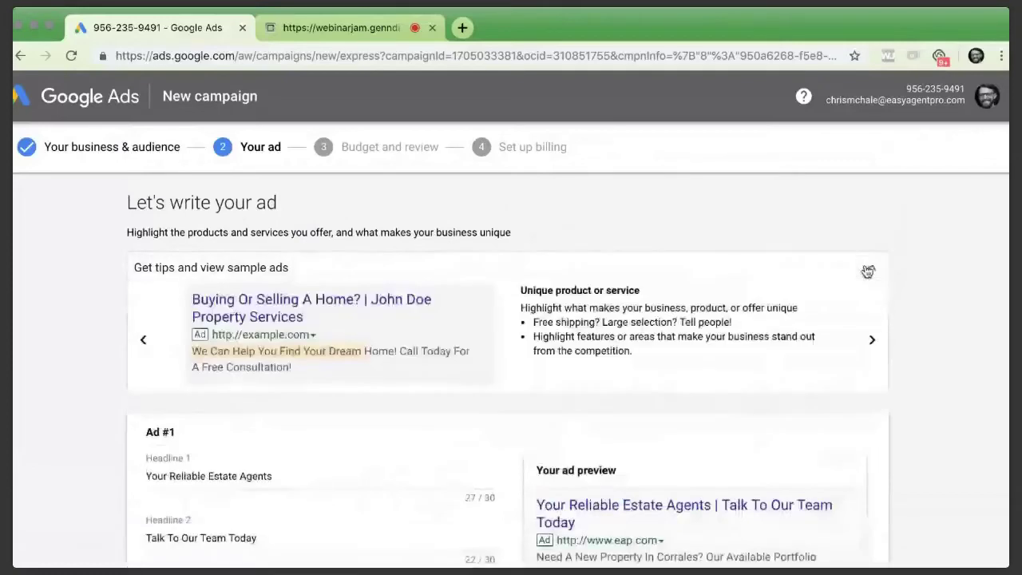
click(868, 342)
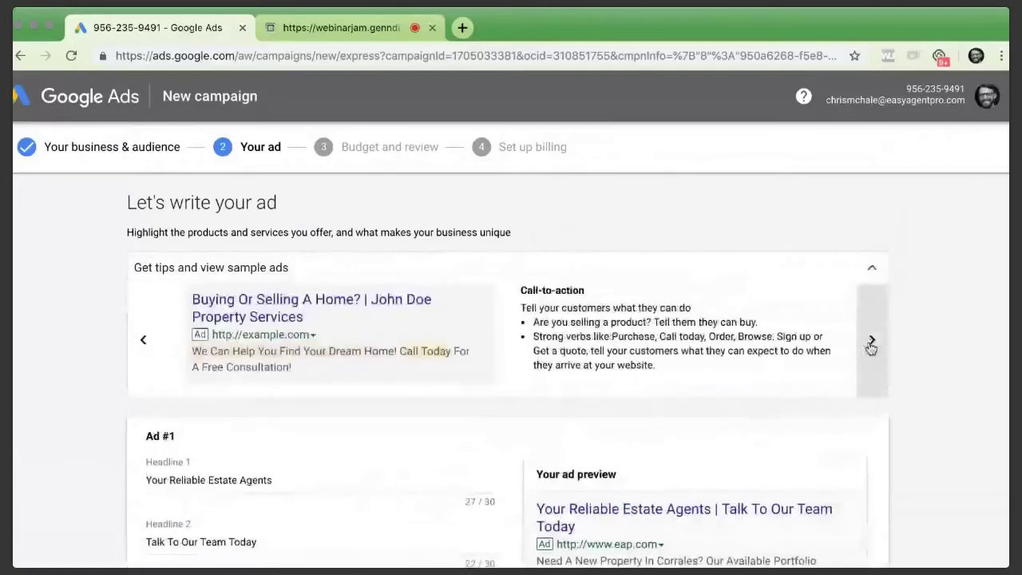
click(870, 343)
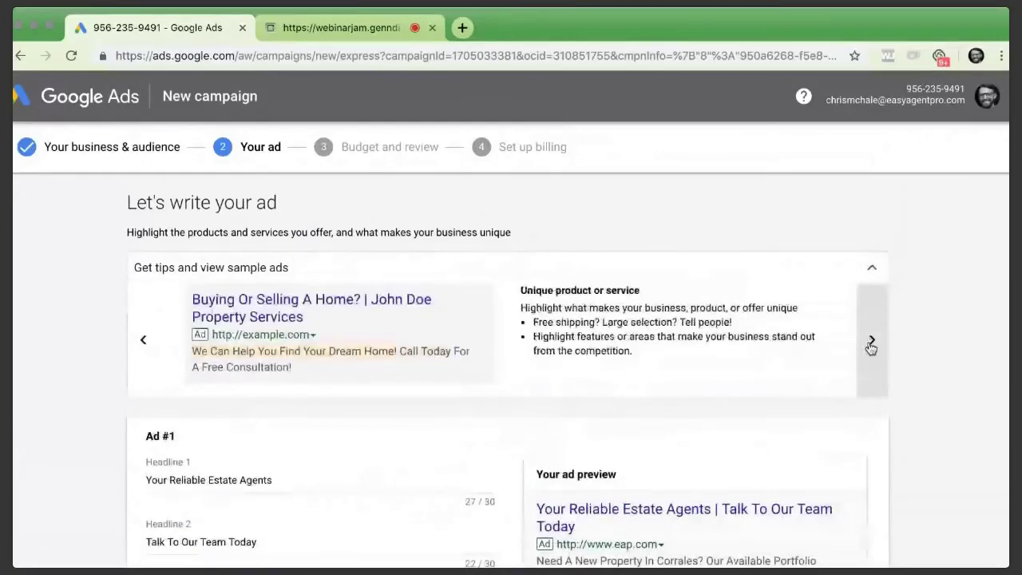
click(870, 343)
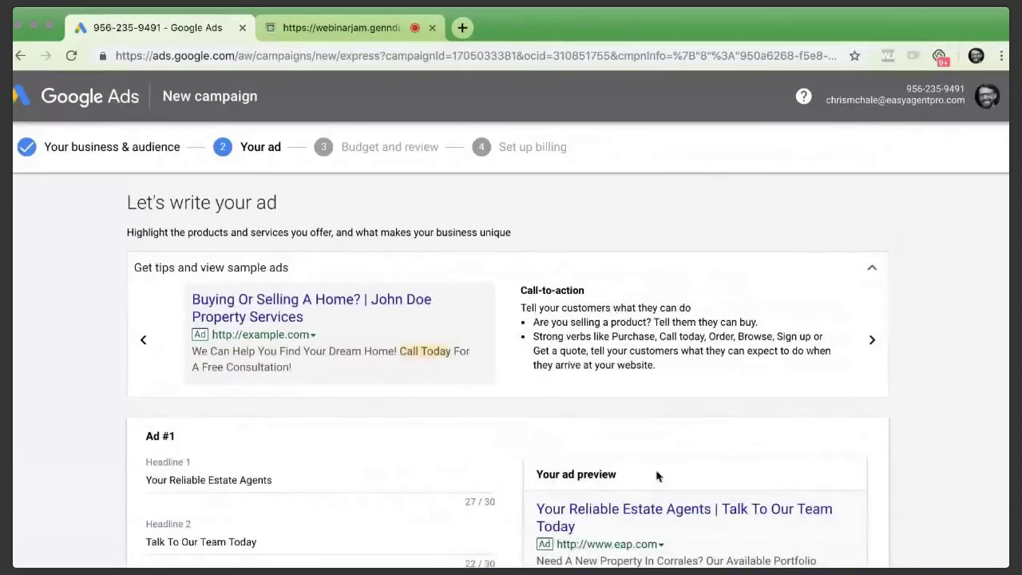
- Try "Check out how cheap it is to live in" as Headline 1 of the first ad and erase it
scroll(656, 476, down, 2)
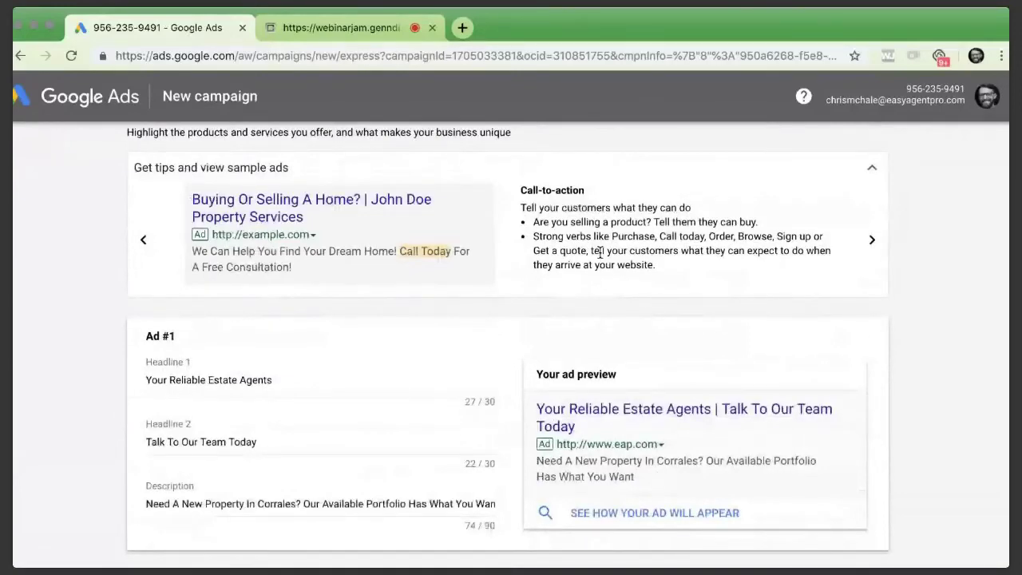
triple_click(280, 380)
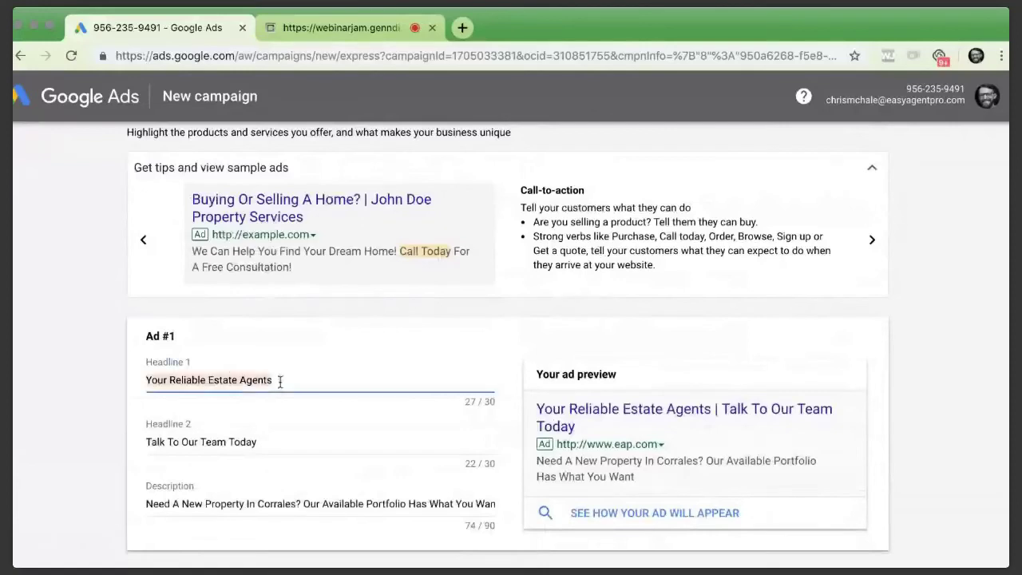
text(Che)
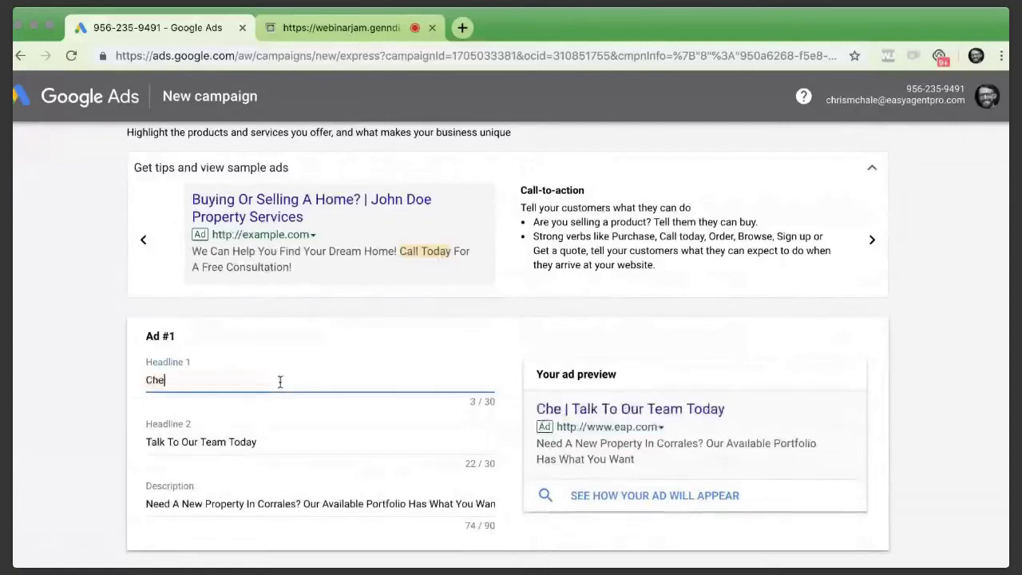
text(ck out how che)
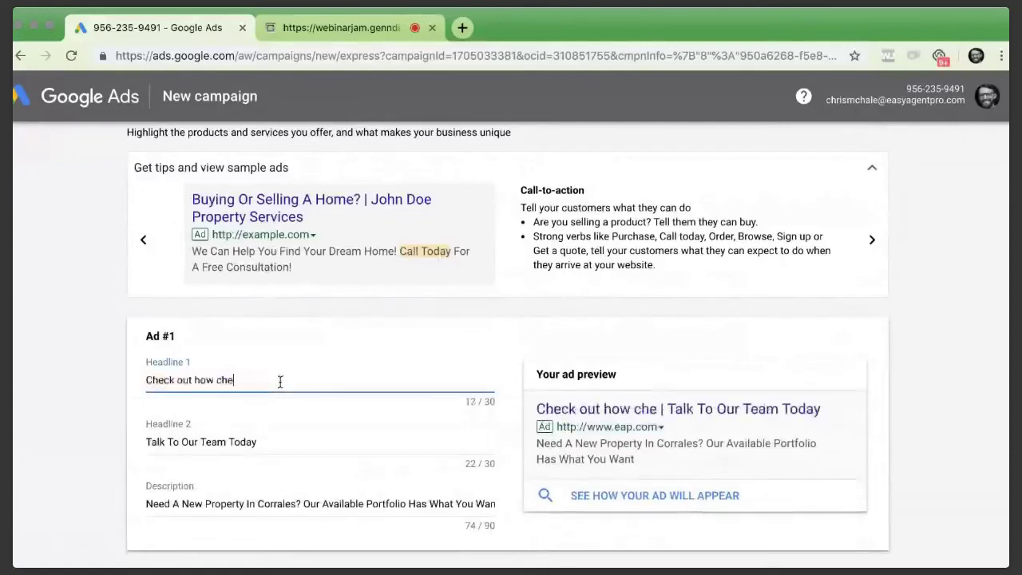
text(ap it is to l)
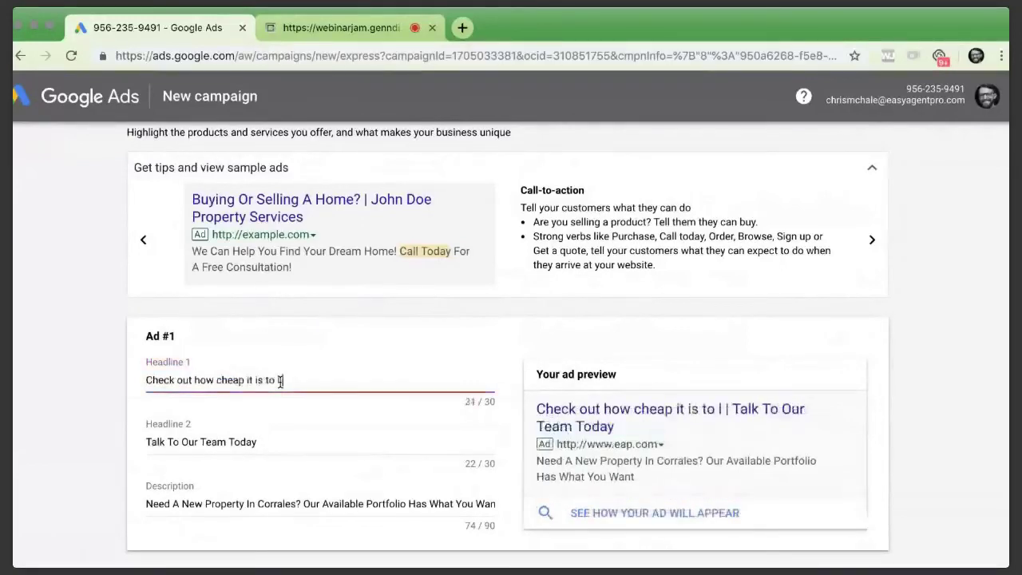
text(ive in)
key(BackSpace)
key(BackSpace)
key(BackSpace)
key(BackSpace)
key(BackSpace)
key(BackSpace)
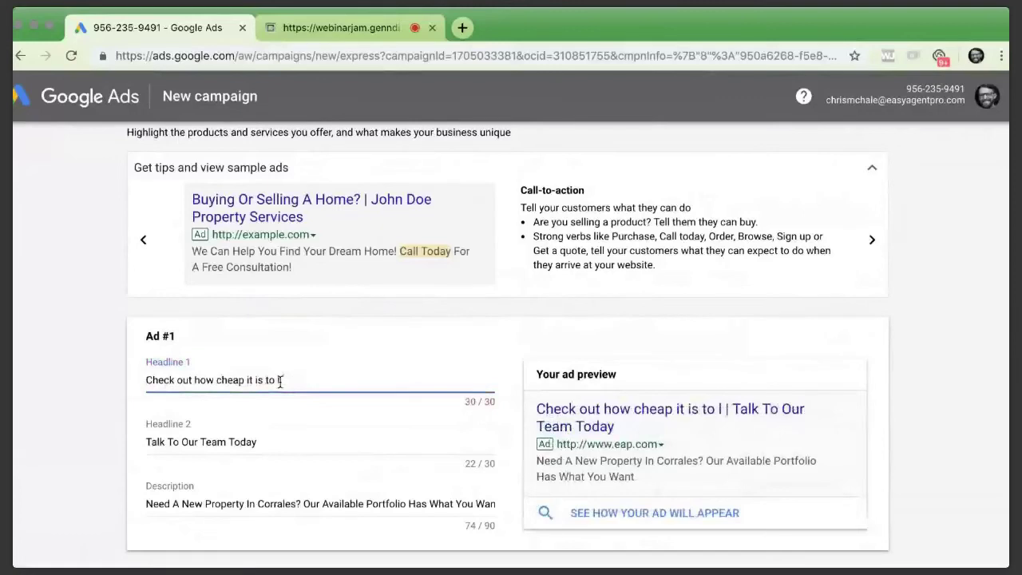
key(BackSpace)
key(BackSpace)
key(BackSpace)
key(BackSpace)
key(BackSpace)
key(BackSpace)
key(BackSpace)
key(BackSpace)
key(BackSpace)
key(BackSpace)
key(BackSpace)
key(BackSpace)
key(BackSpace)
key(BackSpace)
key(BackSpace)
key(BackSpace)
key(BackSpace)
key(BackSpace)
key(BackSpace)
key(BackSpace)
key(BackSpace)
key(BackSpace)
key(BackSpace)
key(BackSpace)
key(BackSpace)
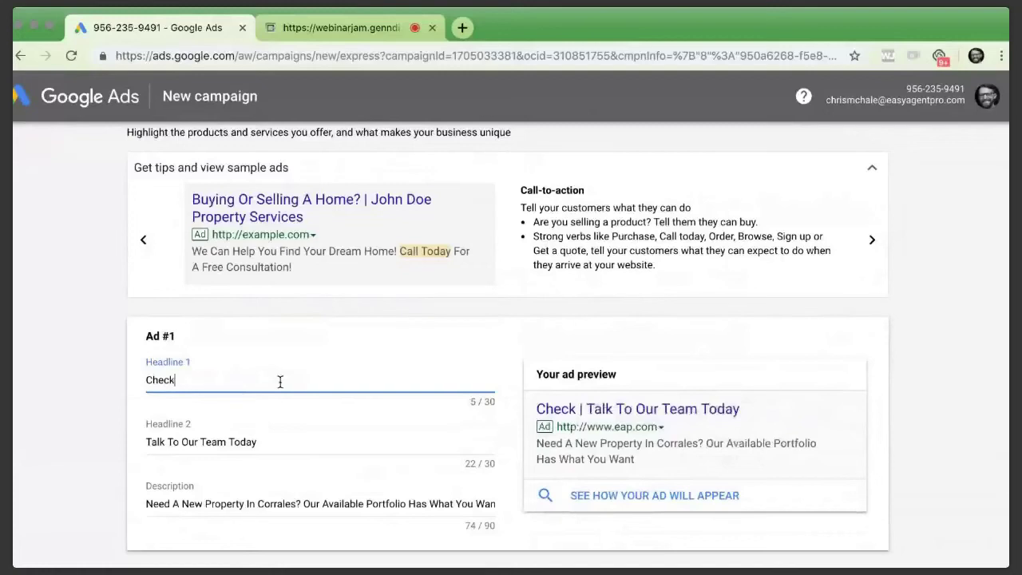
- Set Headline 1 to "Want to live in ABQ?" and add an exclamation mark at the end of Headline 2
key(ctrl+a)
text(Want to li)
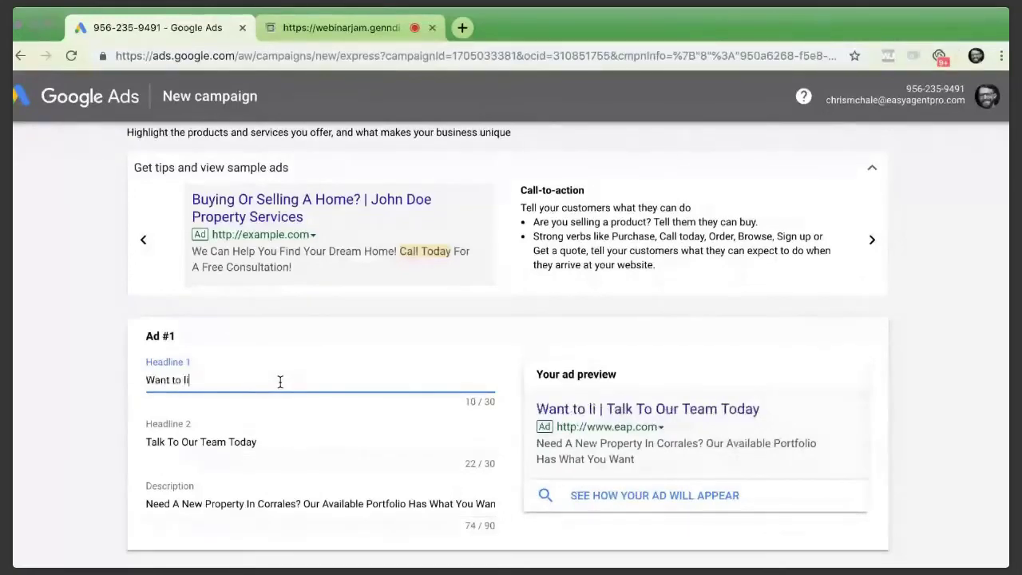
text(ve in ABQ?)
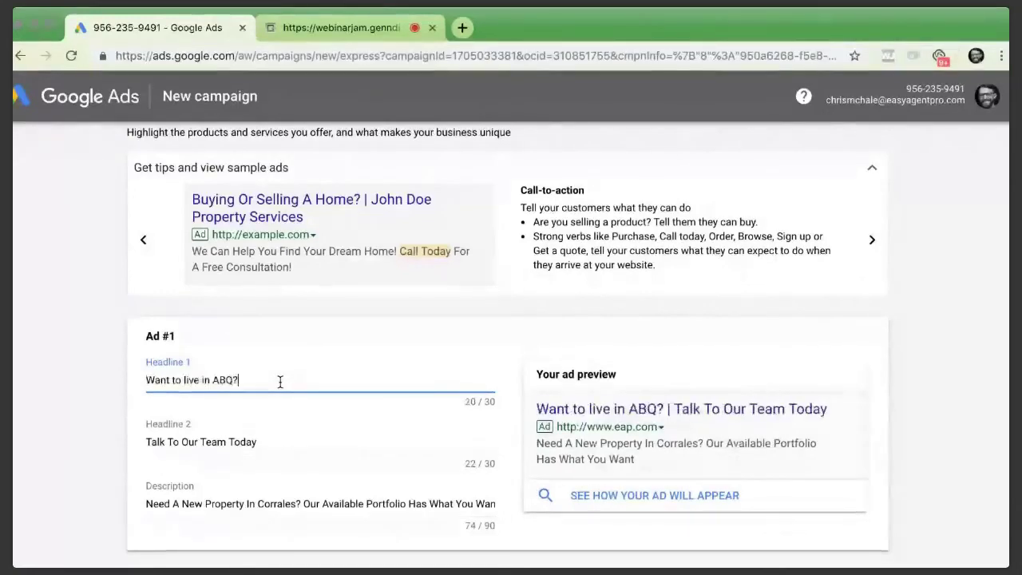
click(239, 443)
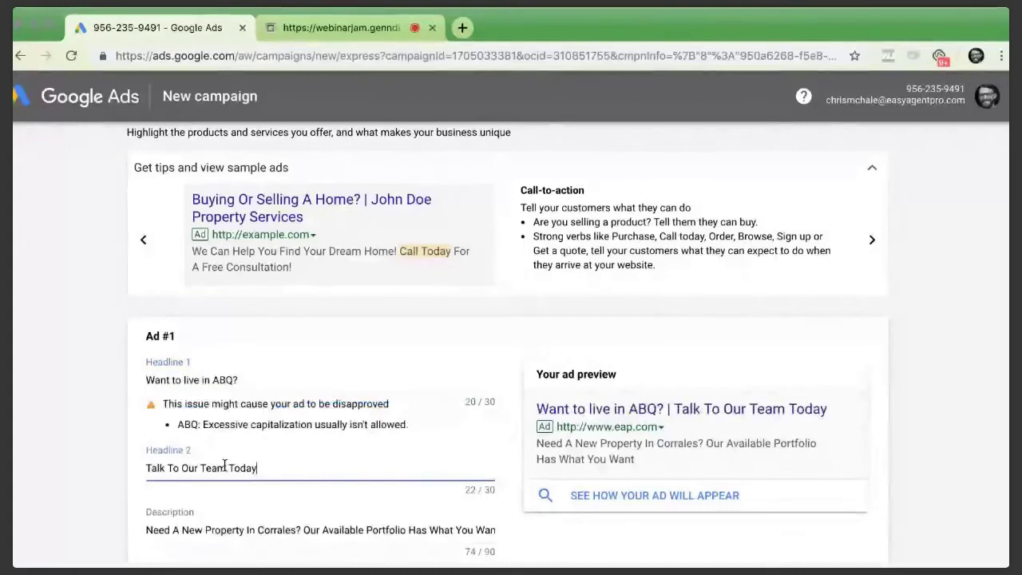
text(!)
- Change ABQ to lowercase "abq" in Headline 1 and replace the exclamation mark ending Headline 2 with a period
scroll(381, 429, down, 1)
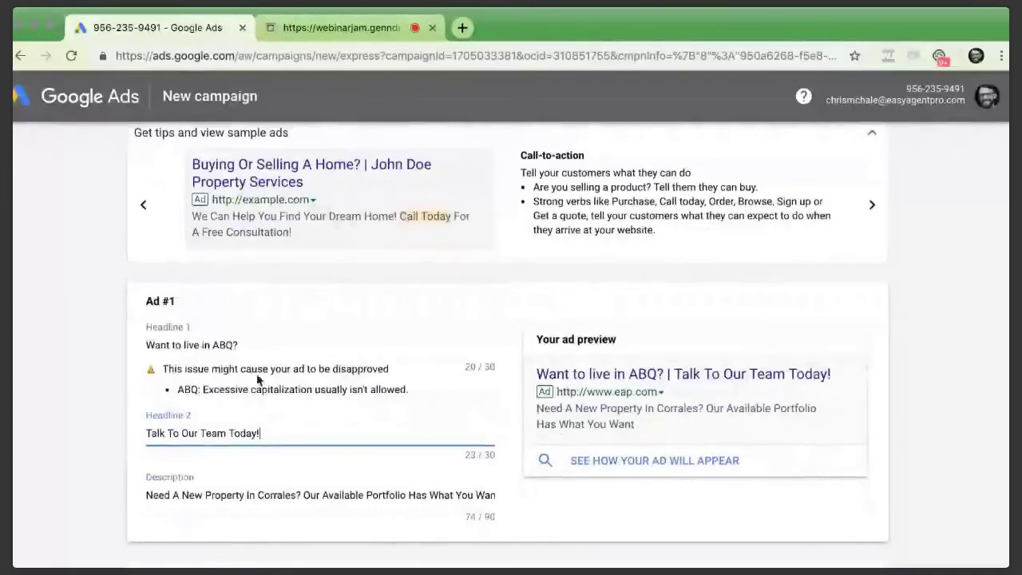
double_click(221, 345)
key(BackSpace)
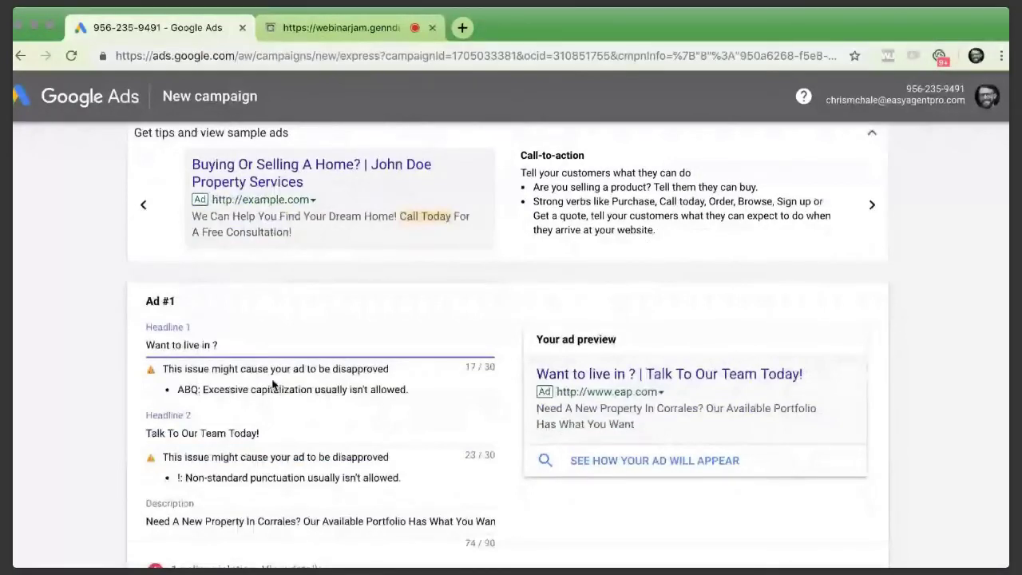
text(abq)
click(278, 415)
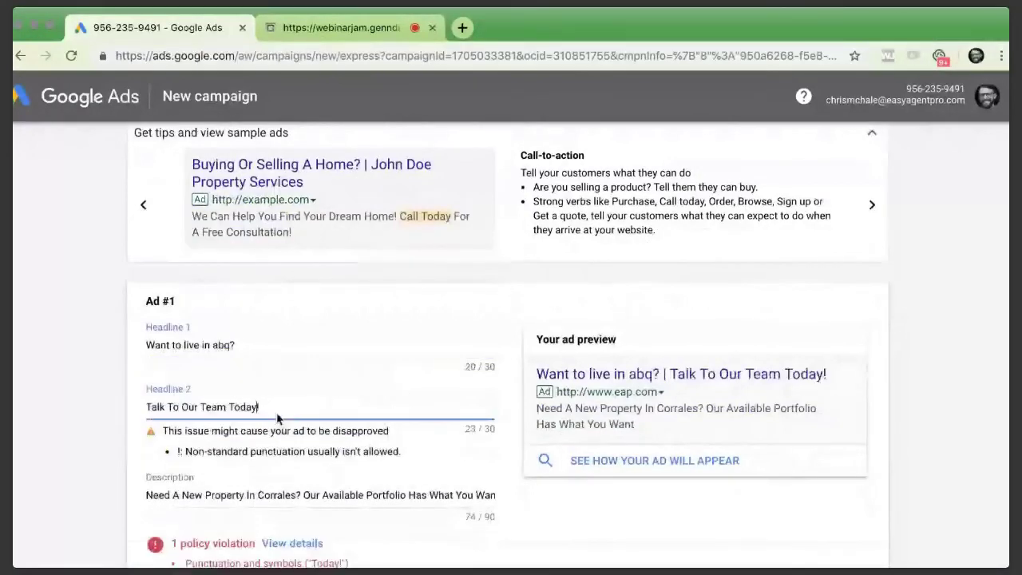
key(BackSpace)
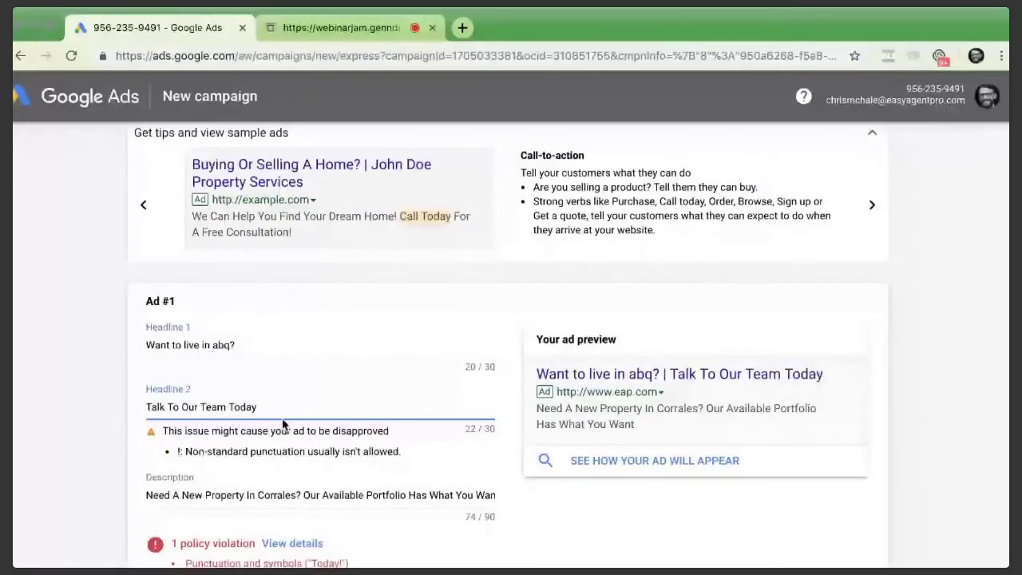
text(.)
click(239, 345)
- Replace the town name Corrales with "abq" in the ad description
scroll(220, 335, down, 2)
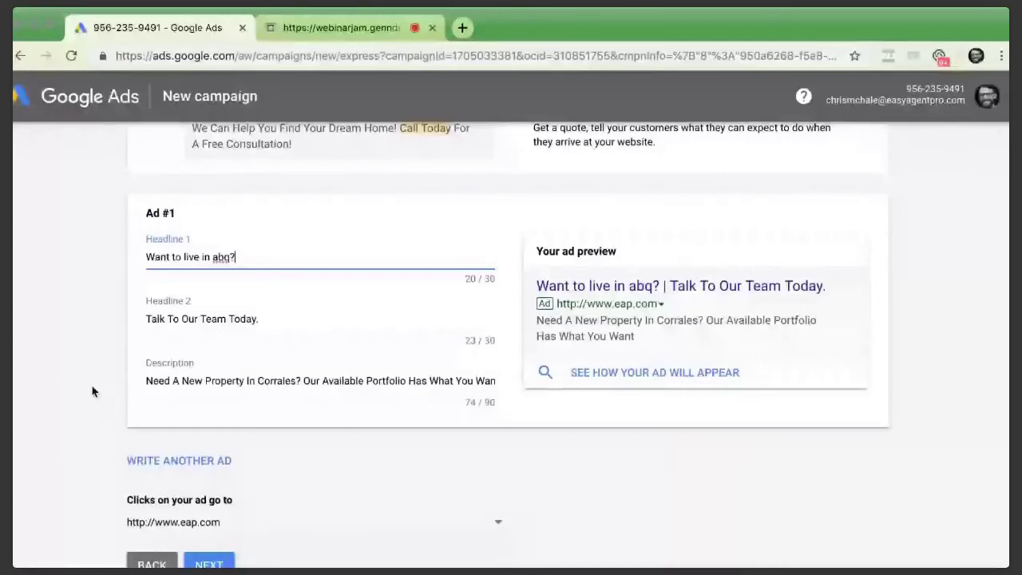
click(296, 390)
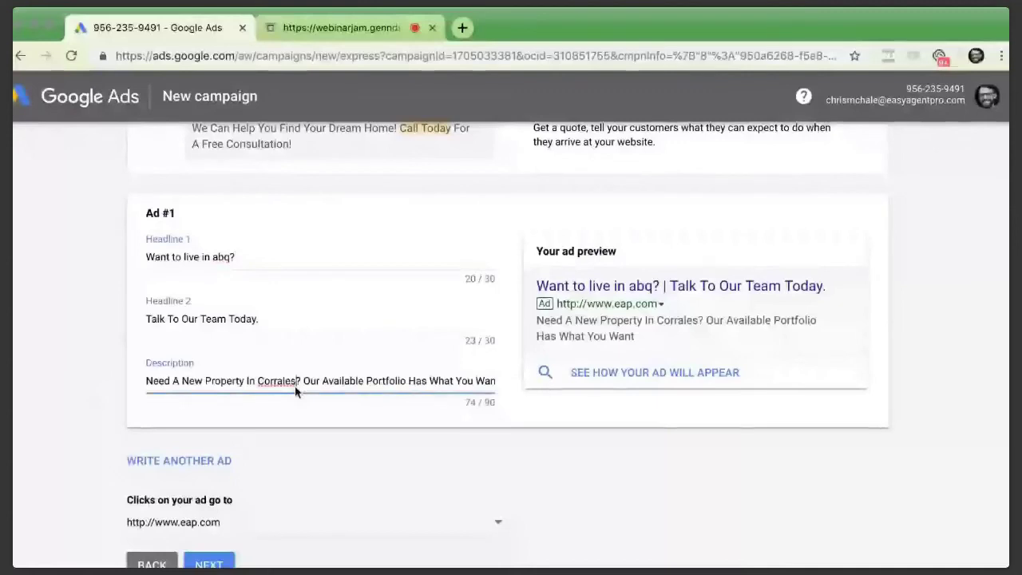
double_click(292, 382)
text(abq)
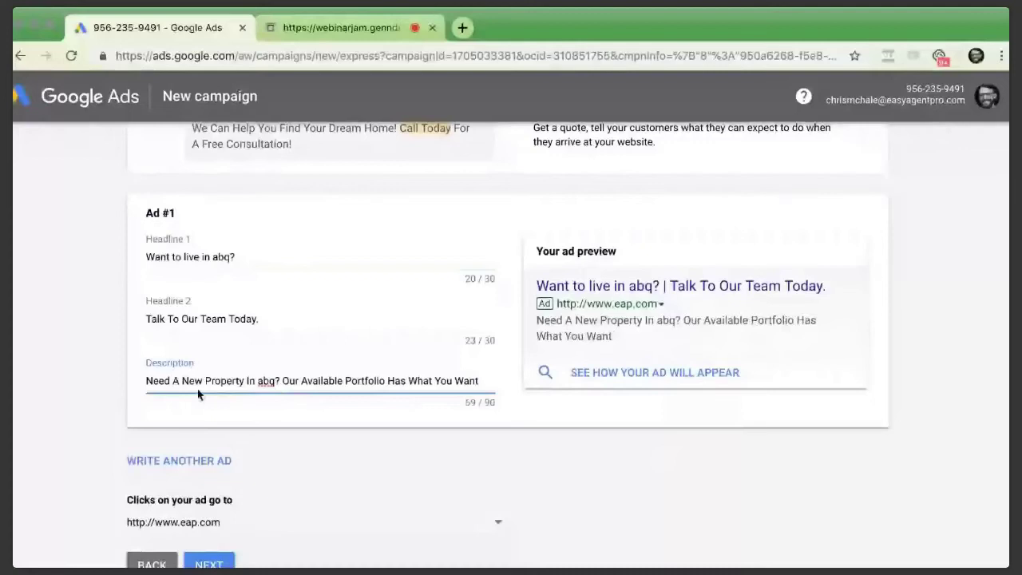
- Append ", fill out the form!" to the end of the ad description and check the ad preview
click(486, 384)
text(check)
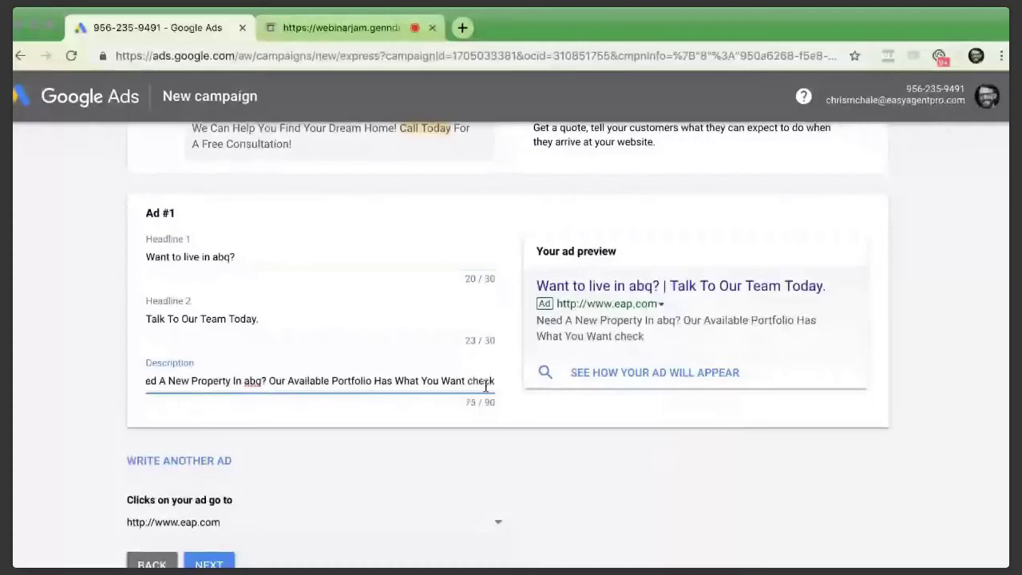
key(BackSpace)
key(BackSpace)
key(BackSpace)
key(BackSpace)
key(BackSpace)
key(BackSpace)
text(, fill out th)
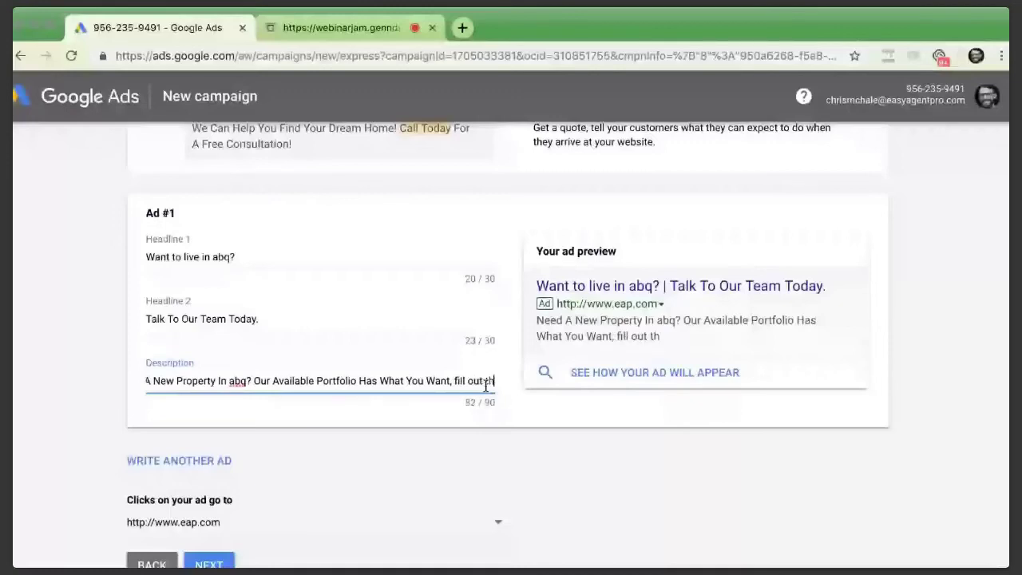
text(e form!)
scroll(709, 245, down, 2)
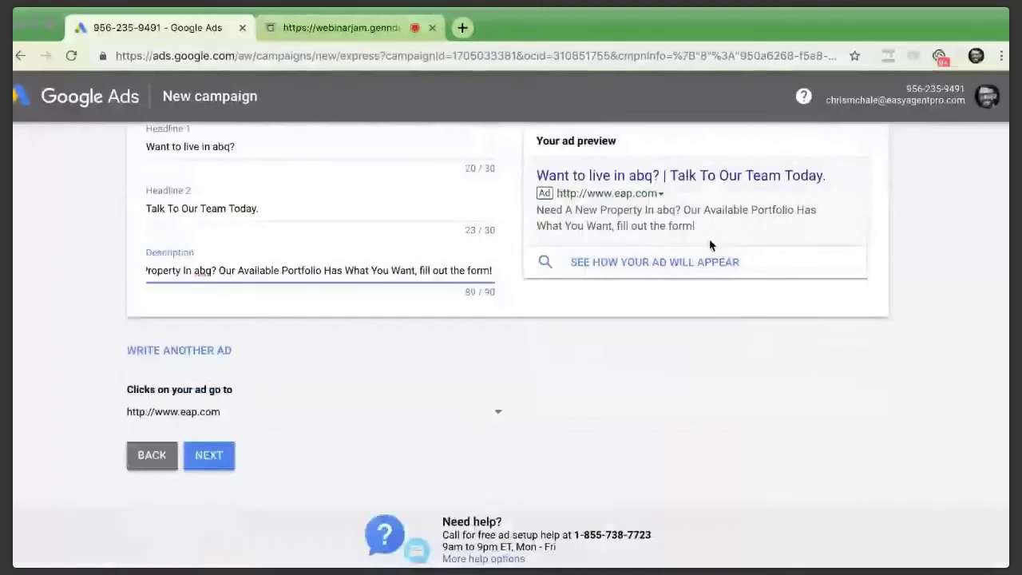
click(710, 246)
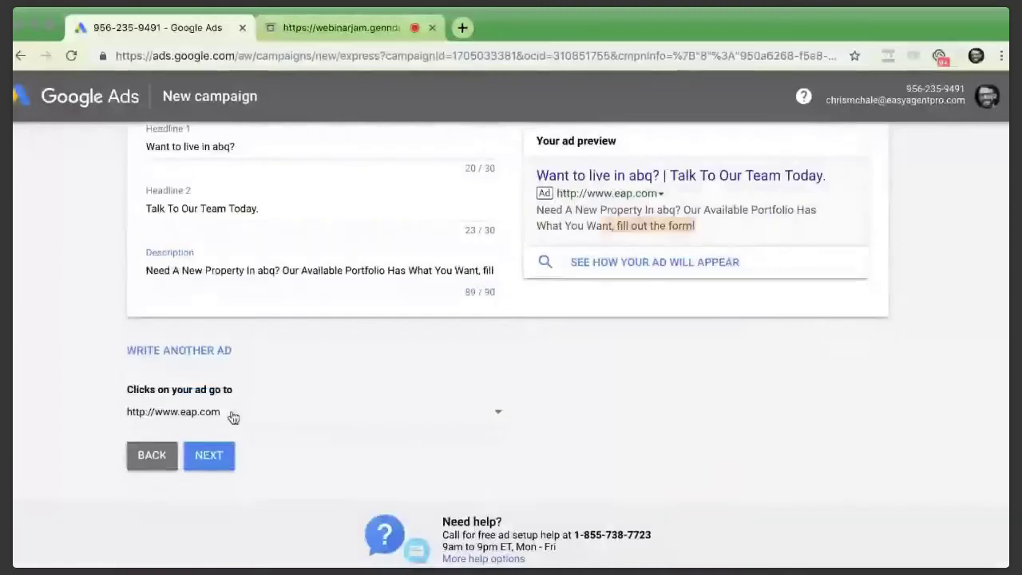
click(233, 418)
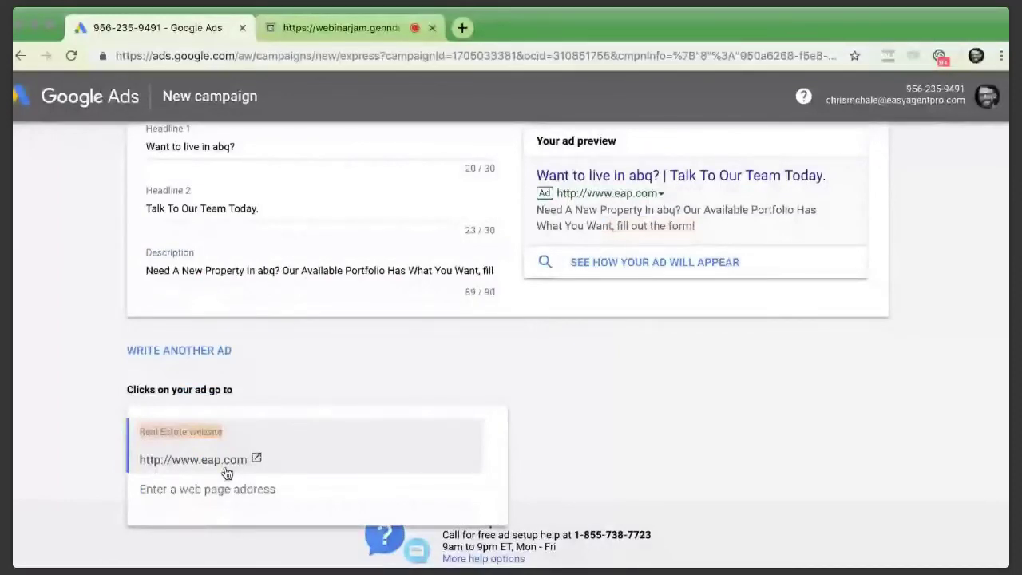
click(227, 471)
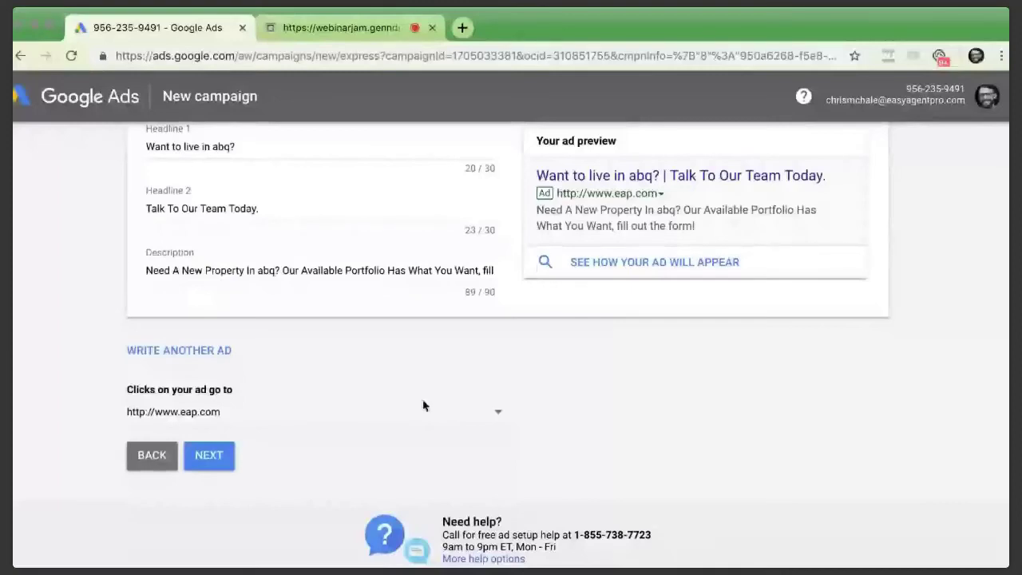
scroll(423, 405, up, 1)
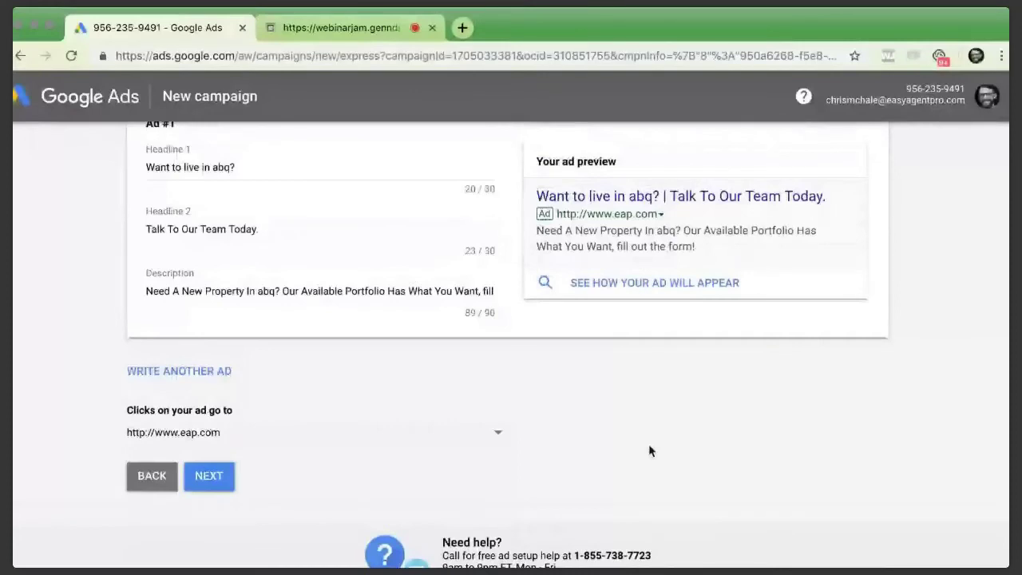
click(212, 478)
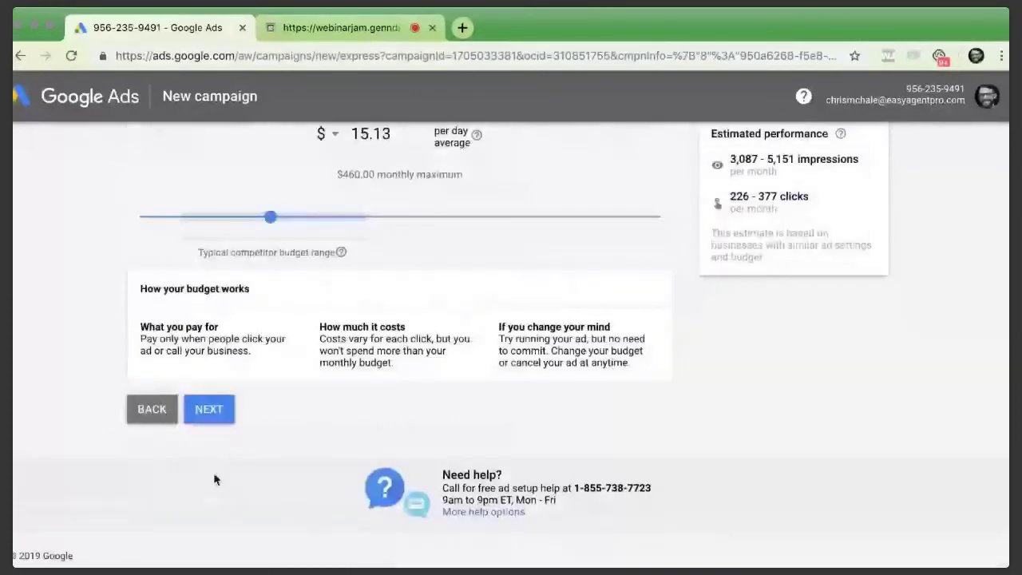
- Set the average daily budget to $20.07 and continue to the campaign settings review
scroll(214, 479, up, 3)
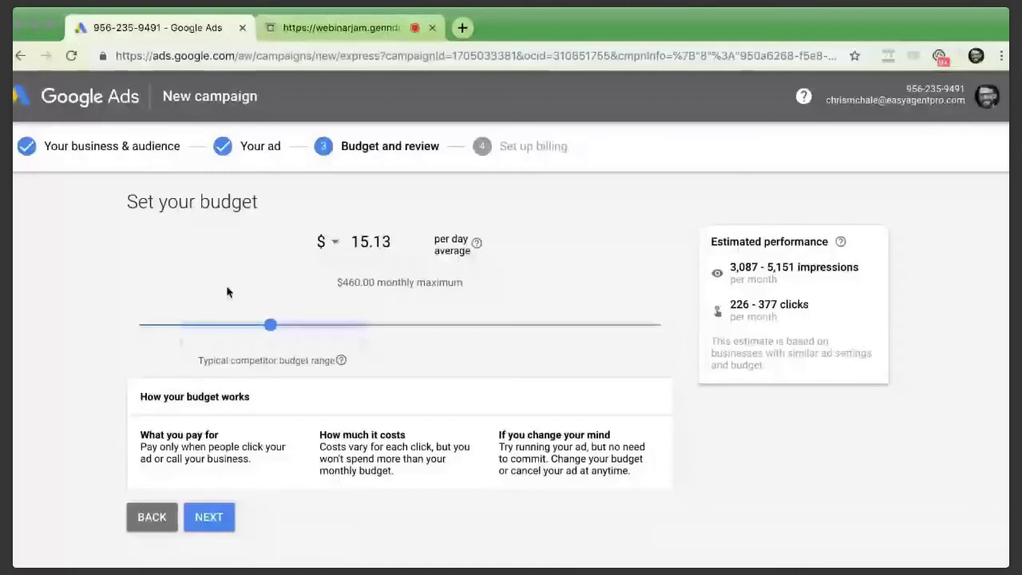
click(335, 244)
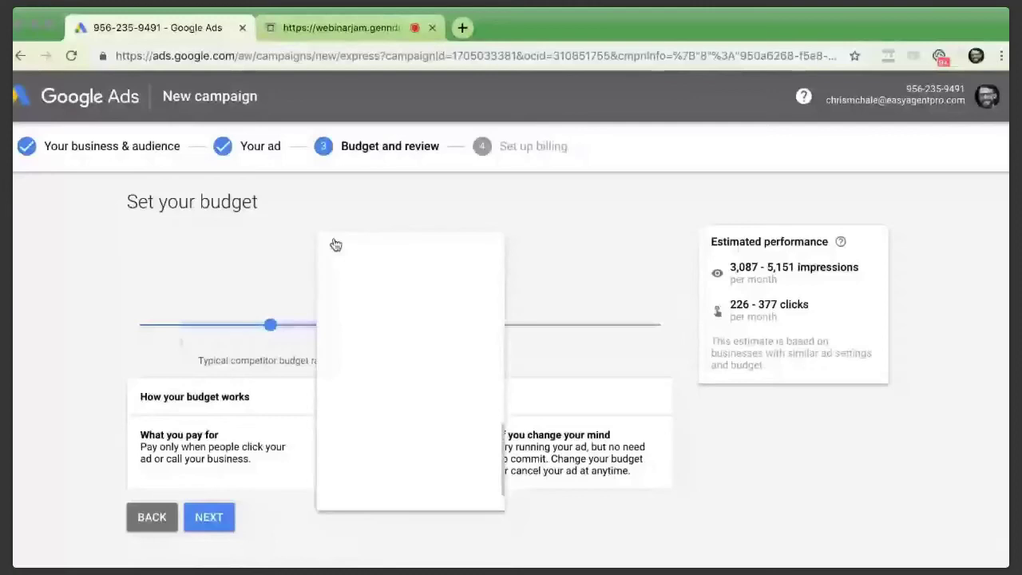
click(254, 332)
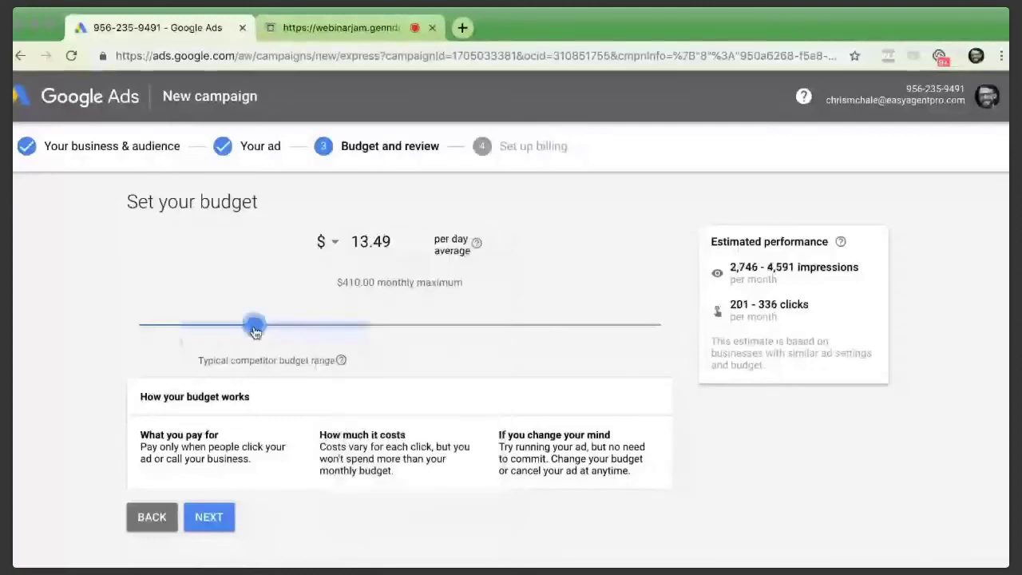
drag(255, 333, 259, 334)
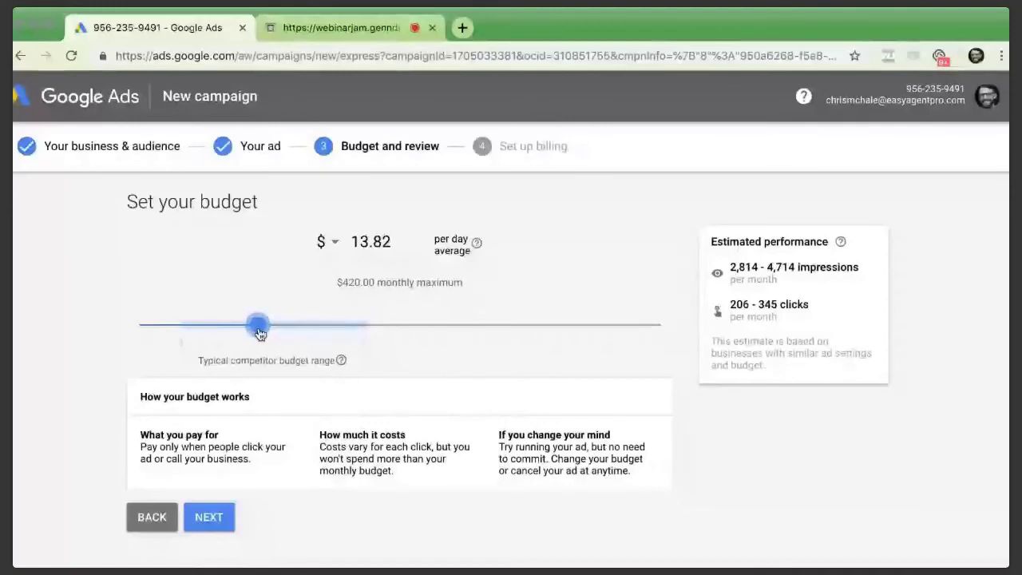
drag(259, 334, 318, 343)
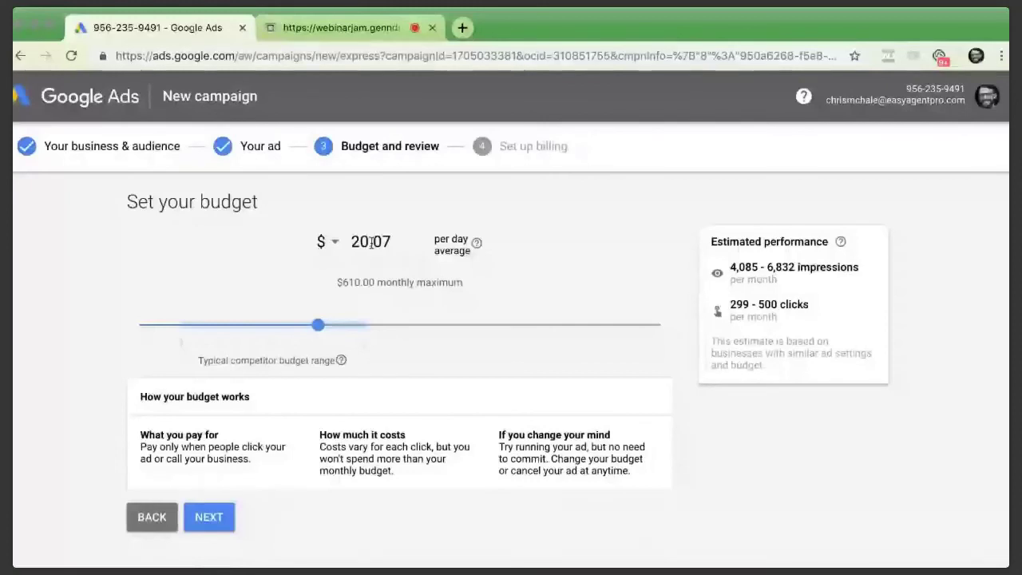
click(207, 519)
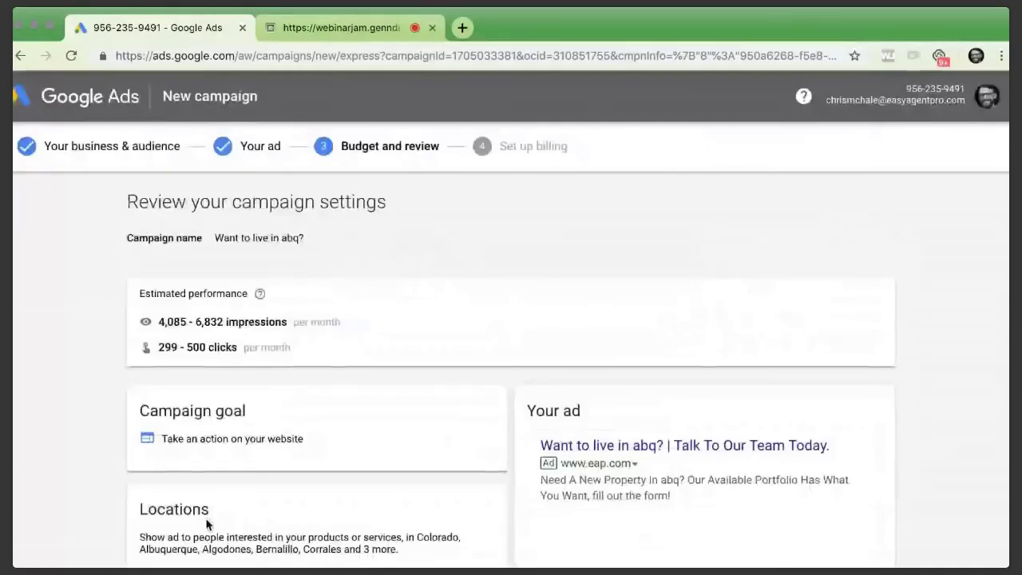
- Review the campaign's goal, locations, ad, budget and promoted services and proceed to the billing setup
scroll(207, 521, down, 3)
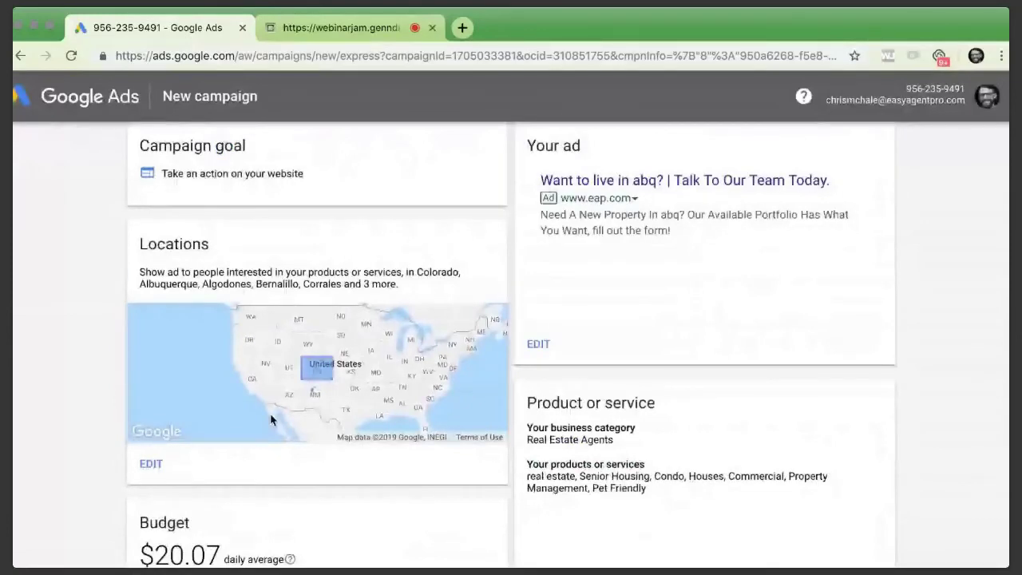
scroll(272, 420, down, 1)
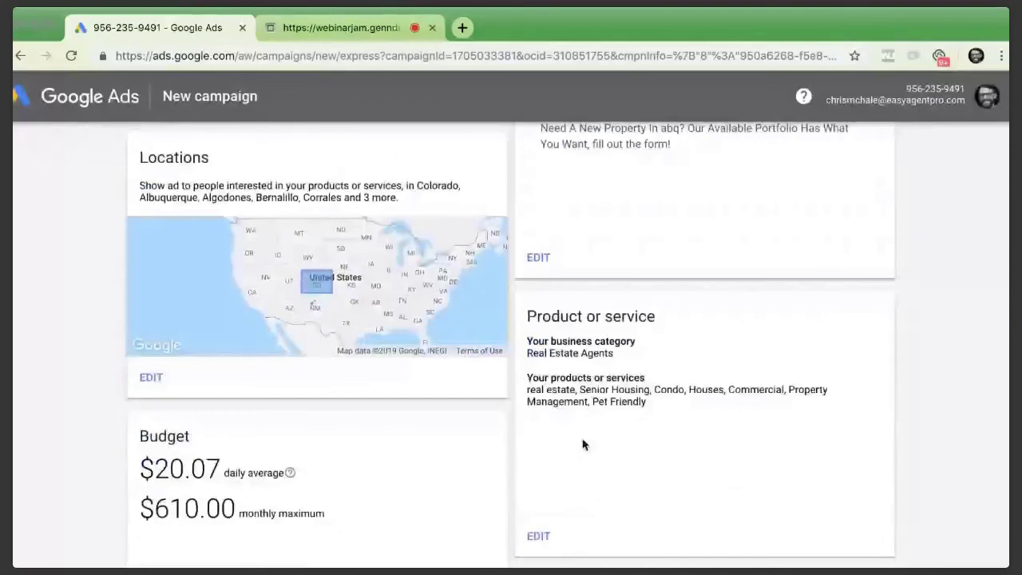
scroll(530, 341, up, 2)
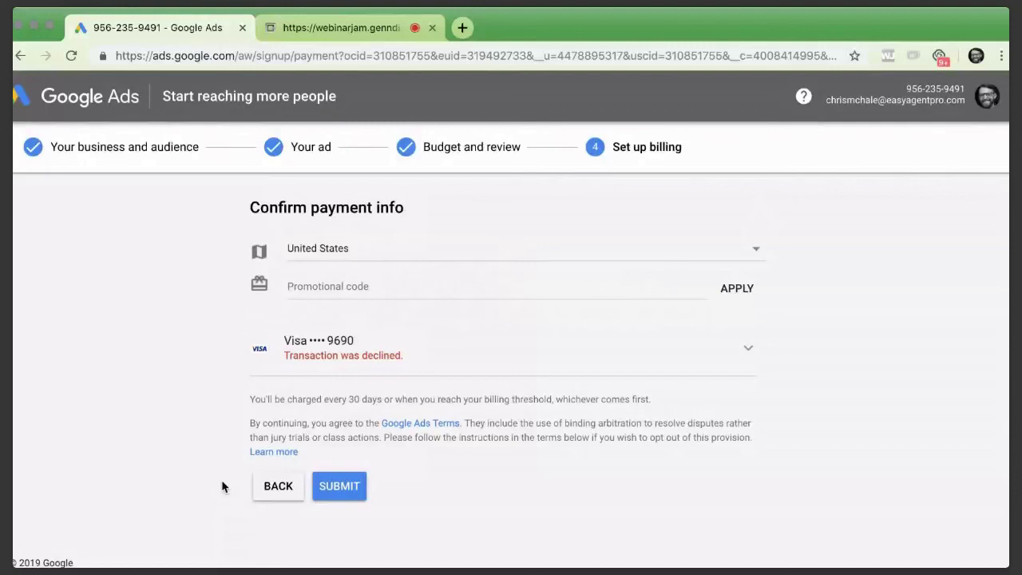
- Switch to the WebinarJam live broadcast page
click(369, 29)
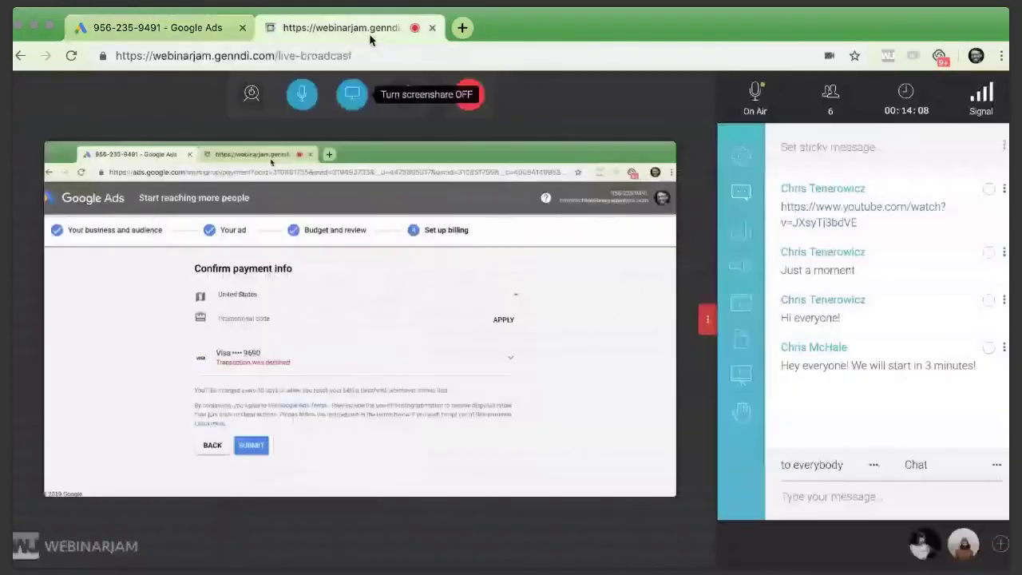